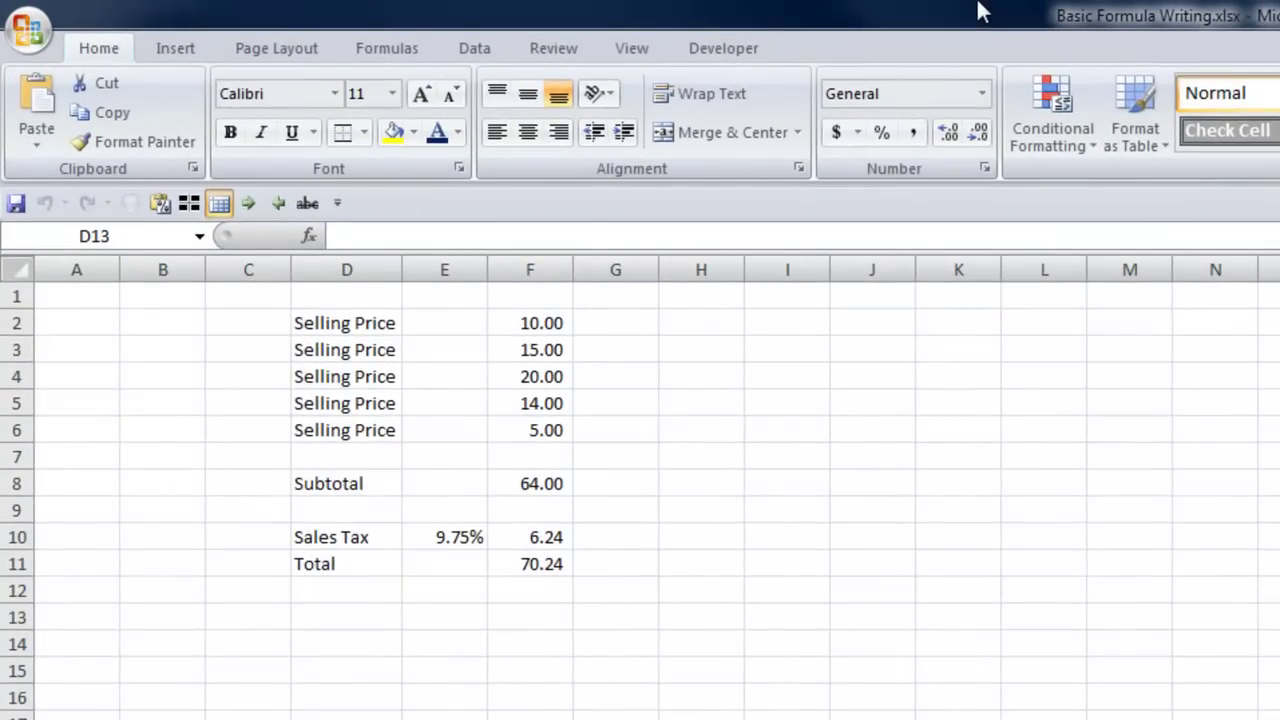
Review the subtotal formula and the tax rate value below the price list.
{"action": "left_click", "coordinate": [541, 483]}
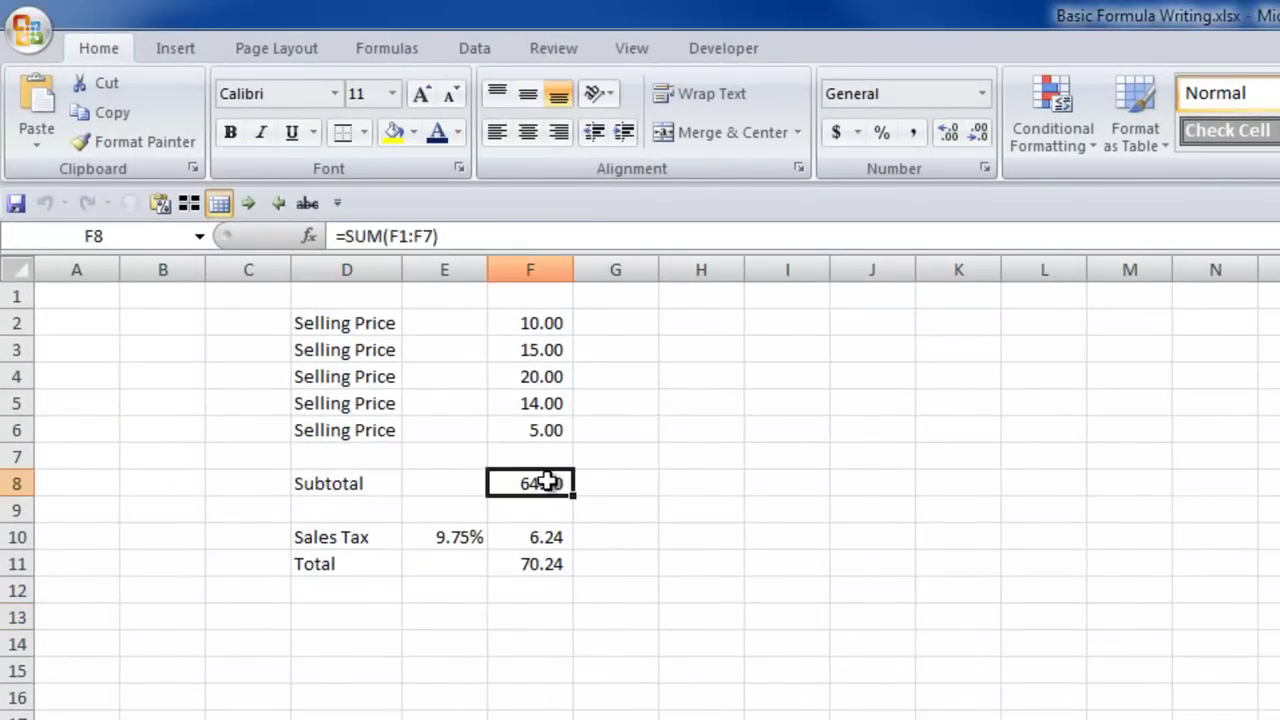
{"action": "left_click", "coordinate": [452, 540]}
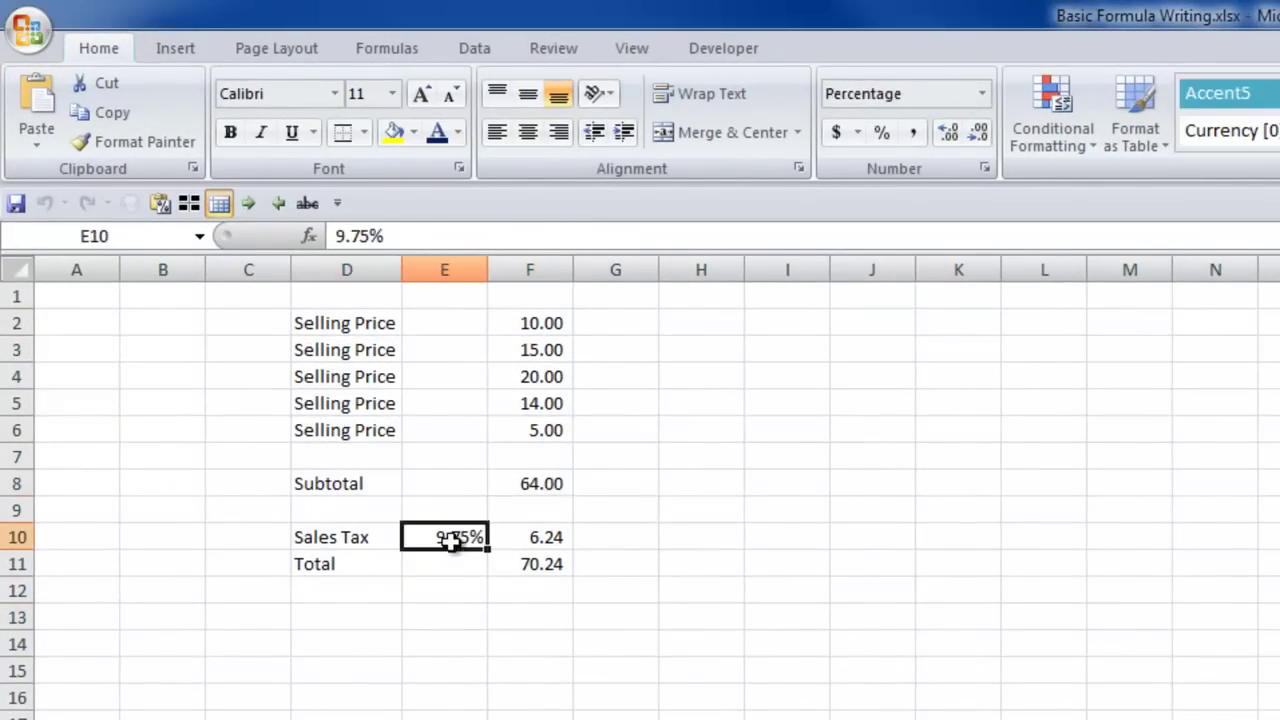
{"action": "left_click", "coordinate": [511, 609]}
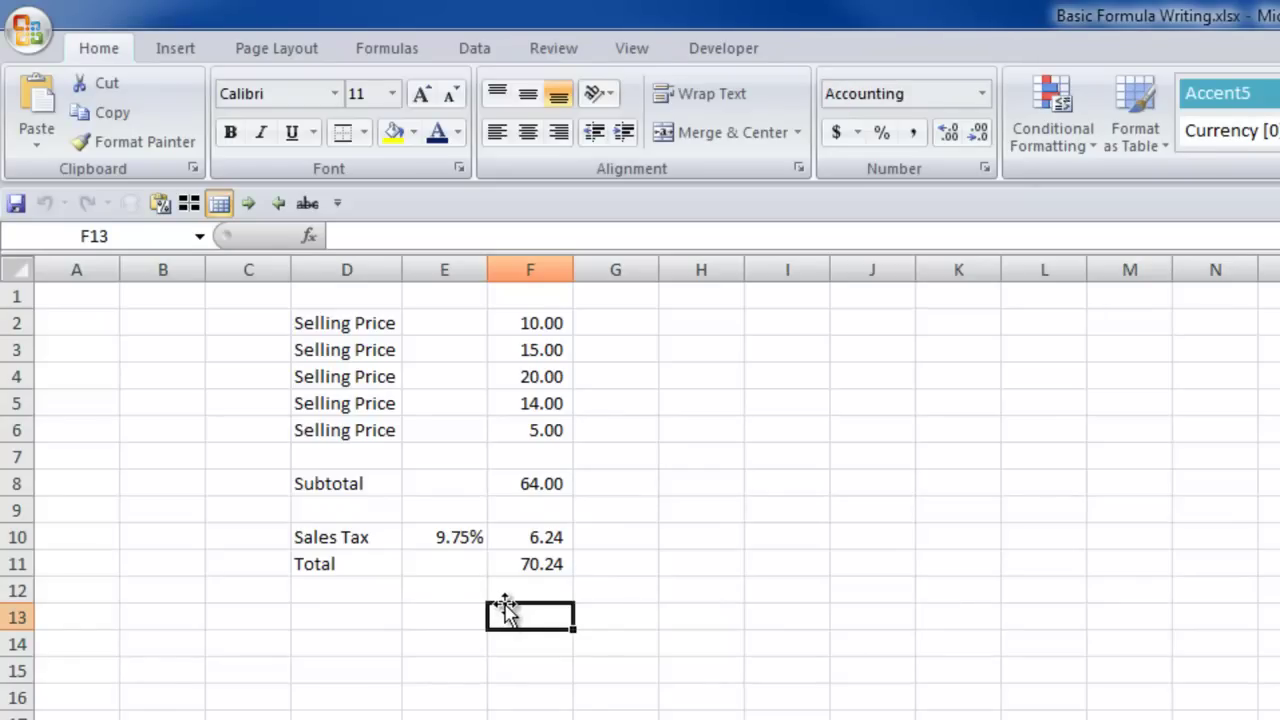
{"action": "left_click", "coordinate": [543, 482]}
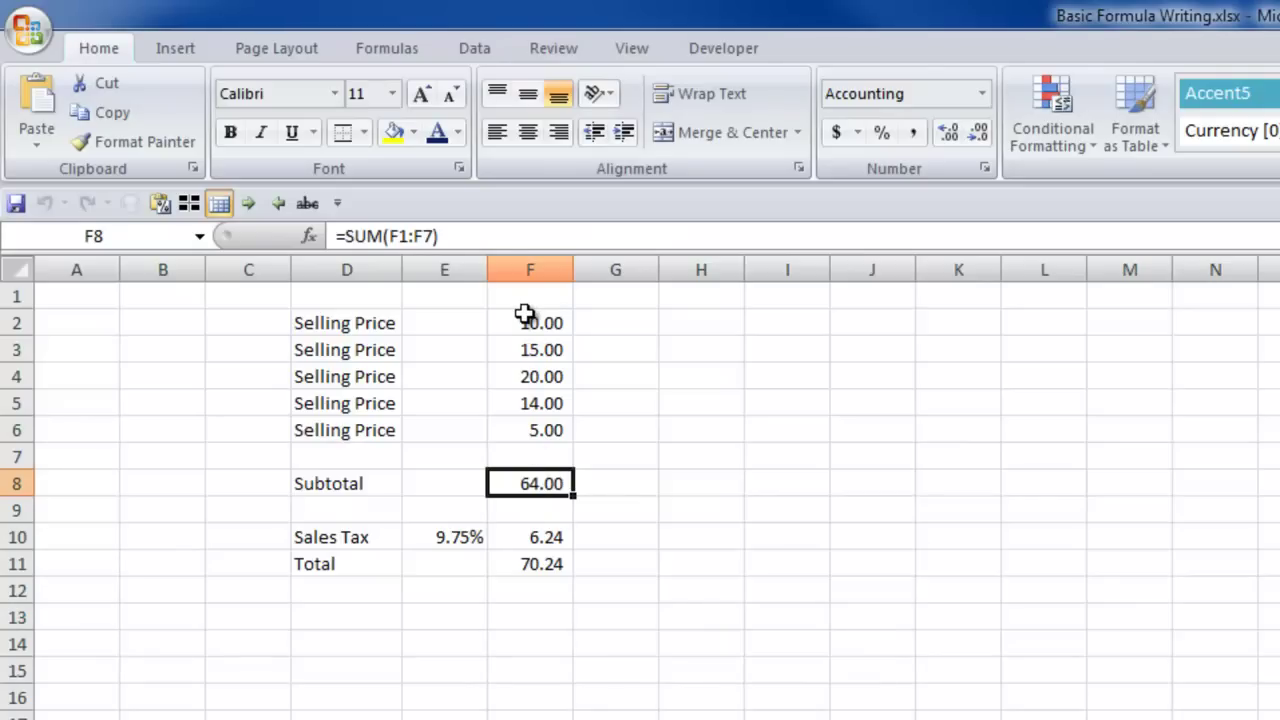
Enter a t in G3, G4 and G5 beside the 15.00, 20.00 and 14.00 prices.
{"action": "left_click", "coordinate": [599, 346]}
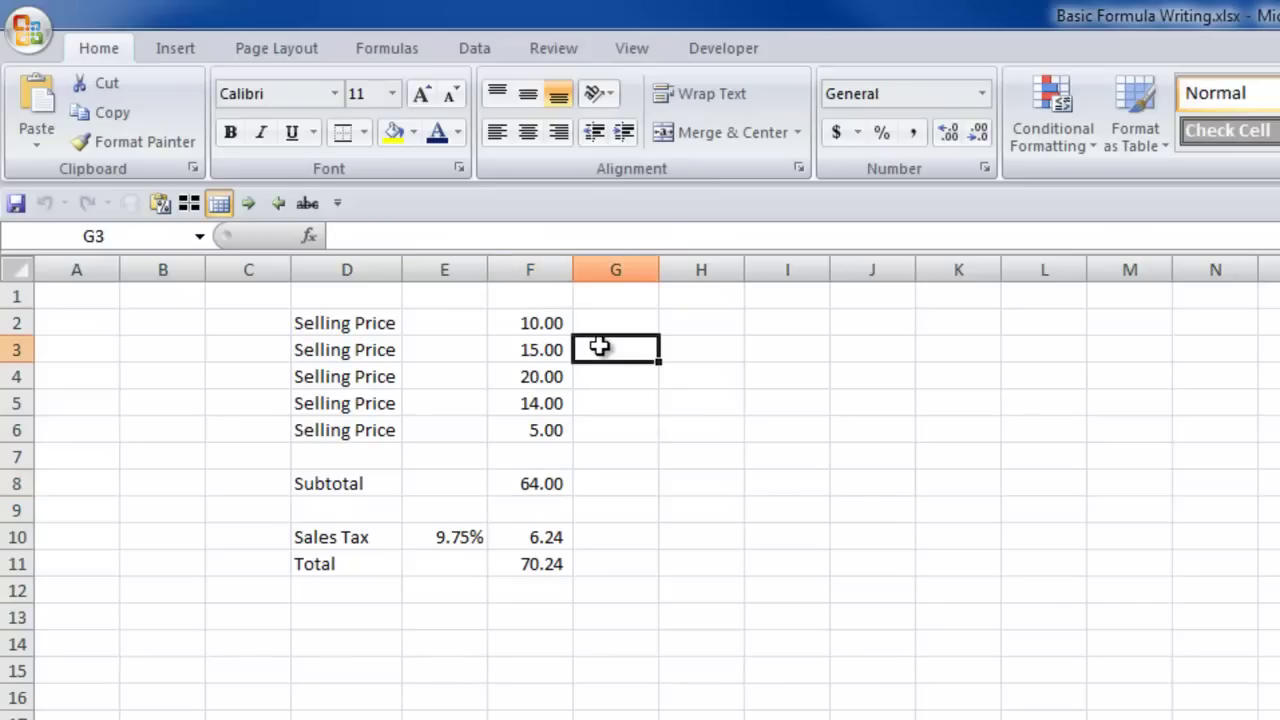
{"action": "type", "text": "t"}
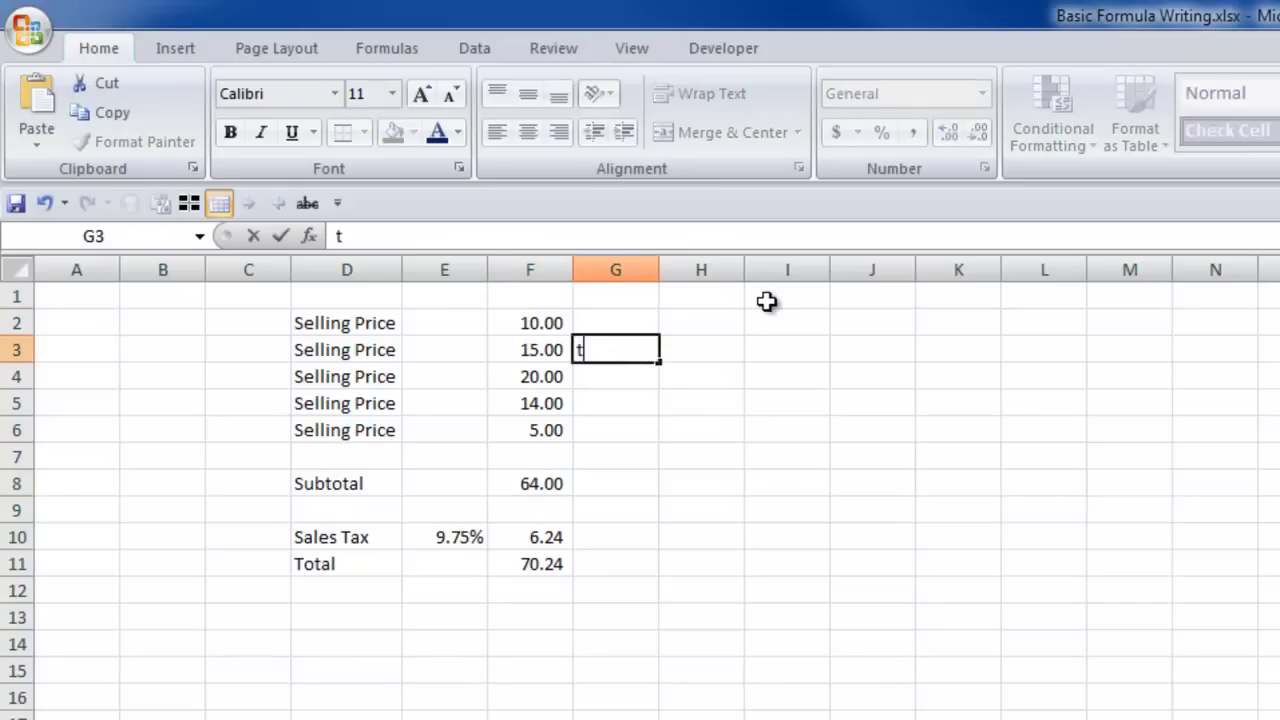
{"action": "key", "text": "Return"}
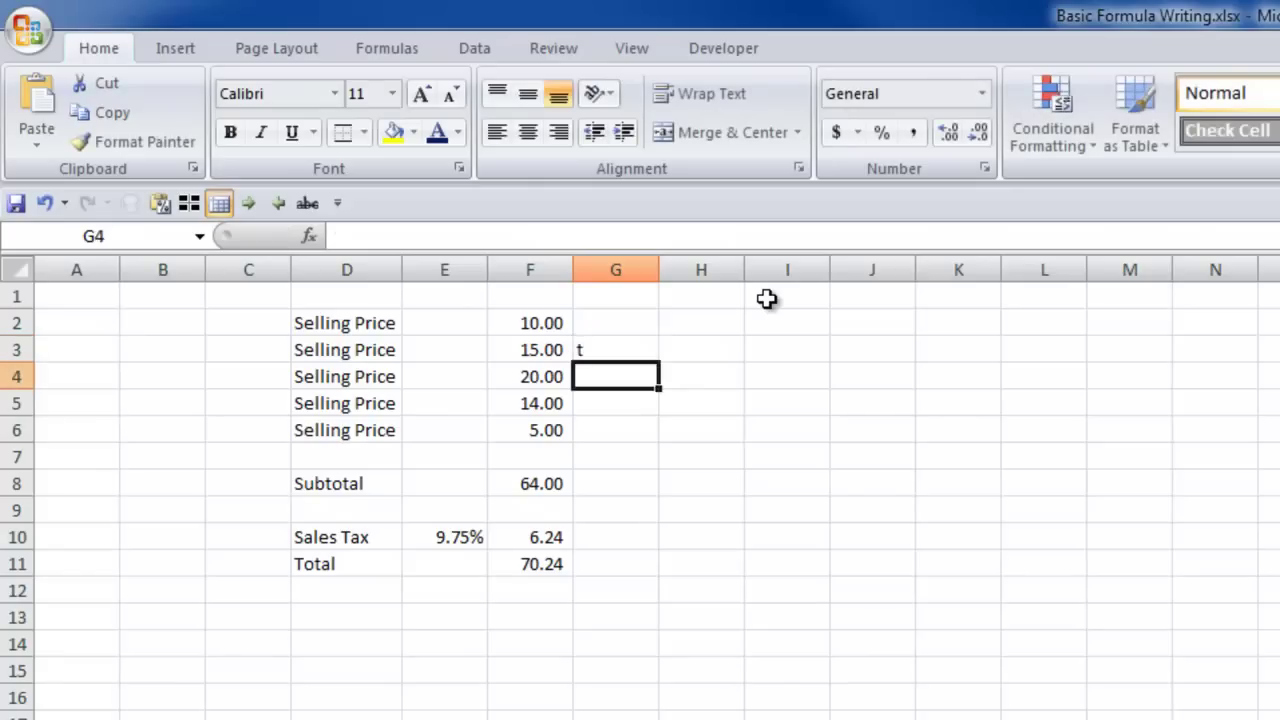
{"action": "key", "text": "Return"}
{"action": "type", "text": "t"}
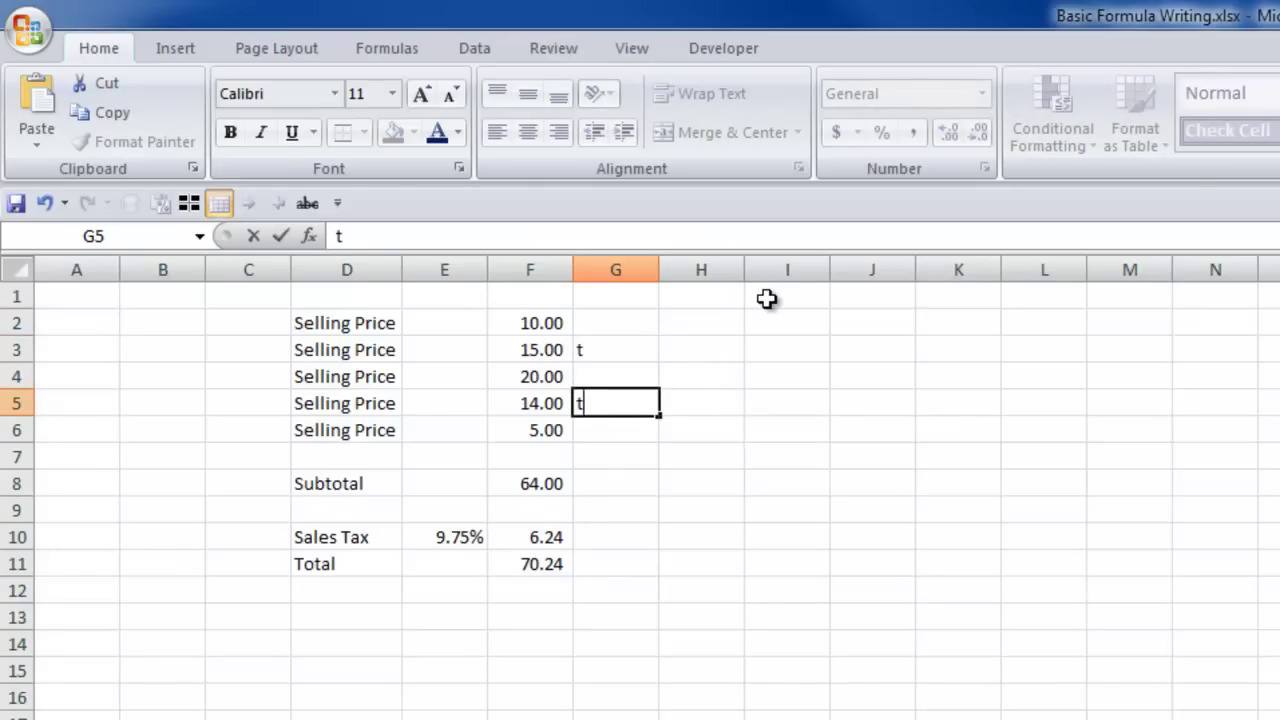
{"action": "key", "text": "Up"}
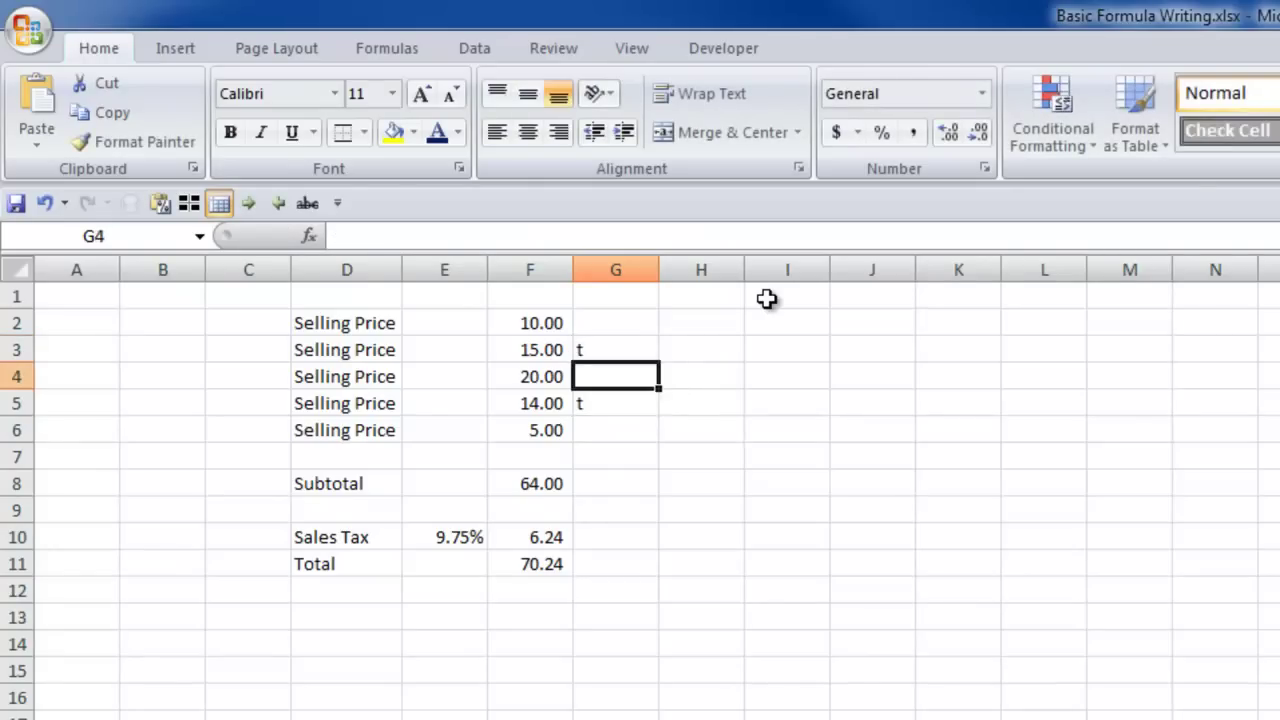
{"action": "type", "text": "t"}
{"action": "key", "text": "Up"}
Move down to the sales tax result cell F10.
{"action": "key", "text": "Left"}
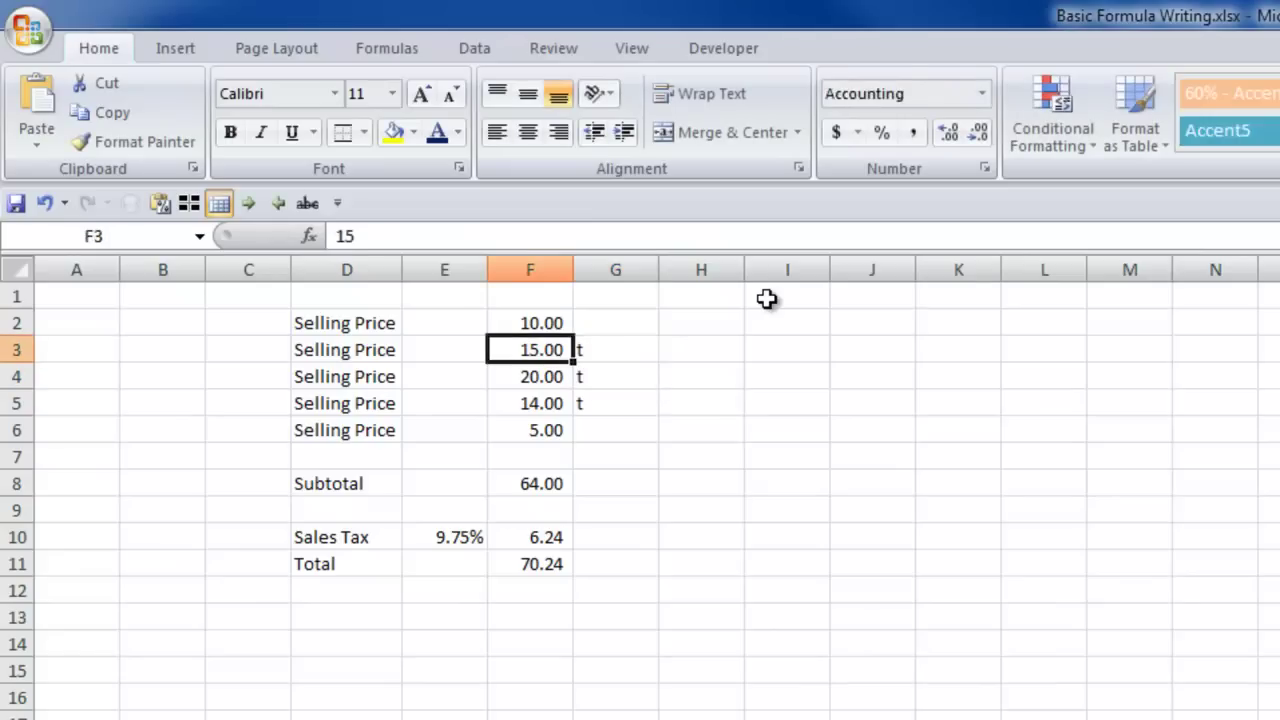
{"action": "key", "text": "Right"}
{"action": "key", "text": "Down"}
{"action": "key", "text": "Down"}
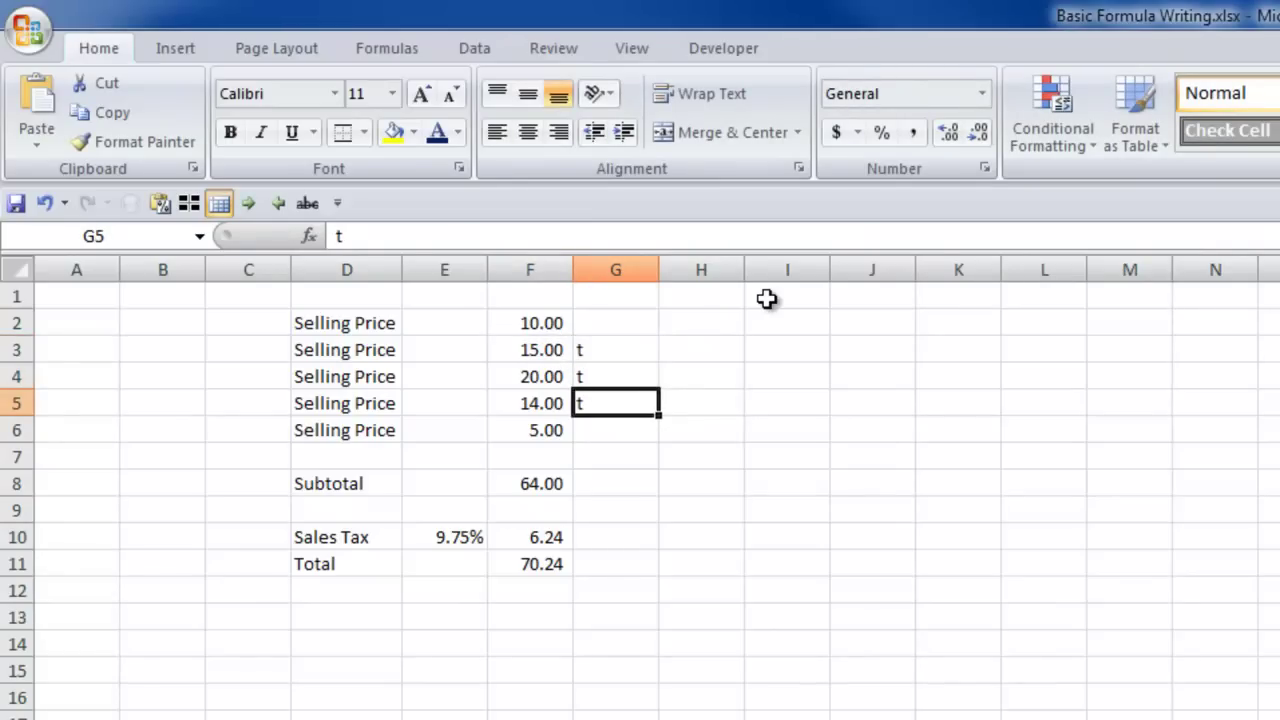
{"action": "key", "text": "Left"}
{"action": "key", "text": "Down"}
{"action": "key", "text": "Down"}
{"action": "key", "text": "Down"}
{"action": "key", "text": "Down"}
{"action": "key", "text": "Down"}
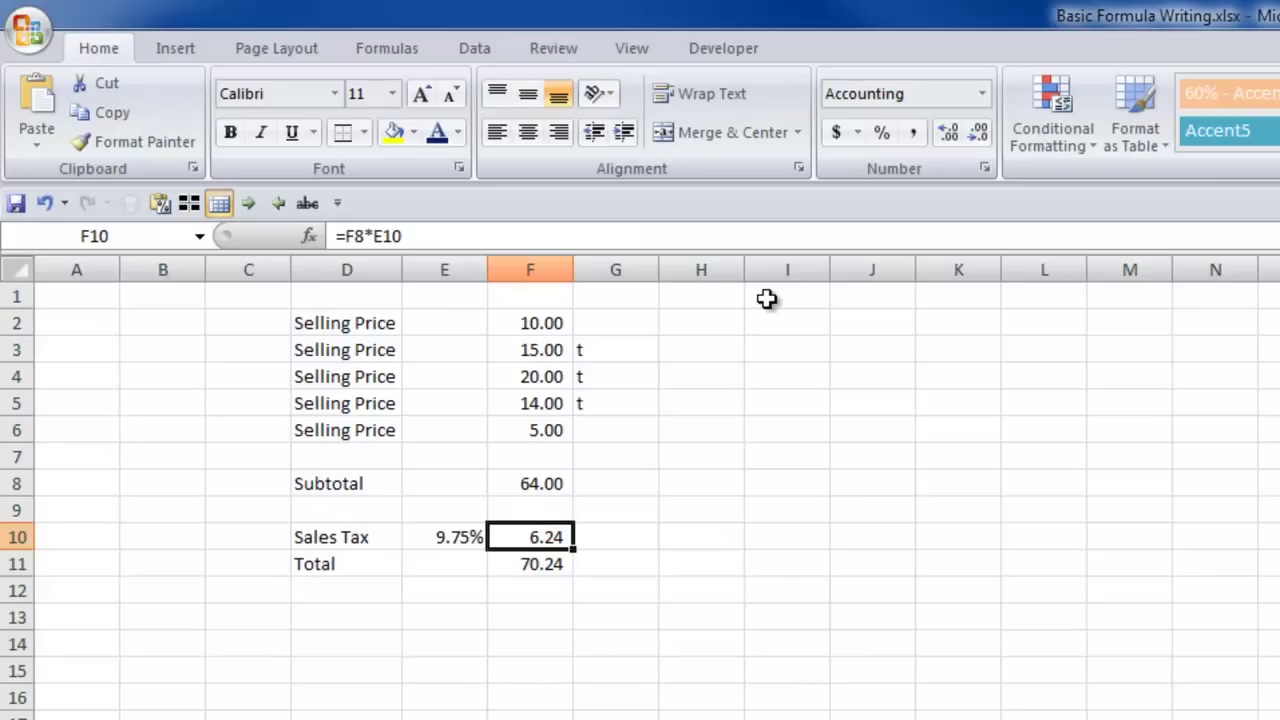
Clear the old sales tax formula in F10 and begin a =SUMIF function.
{"action": "left_click", "coordinate": [630, 352]}
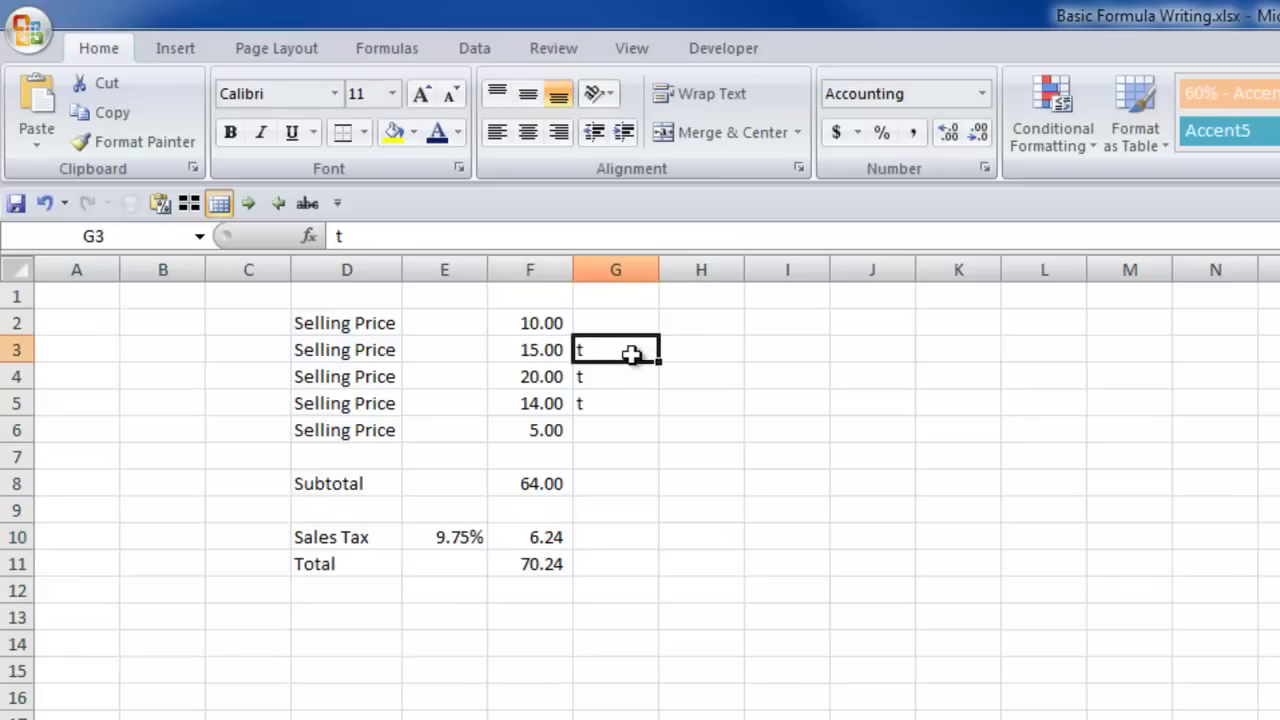
{"action": "left_click", "coordinate": [520, 537]}
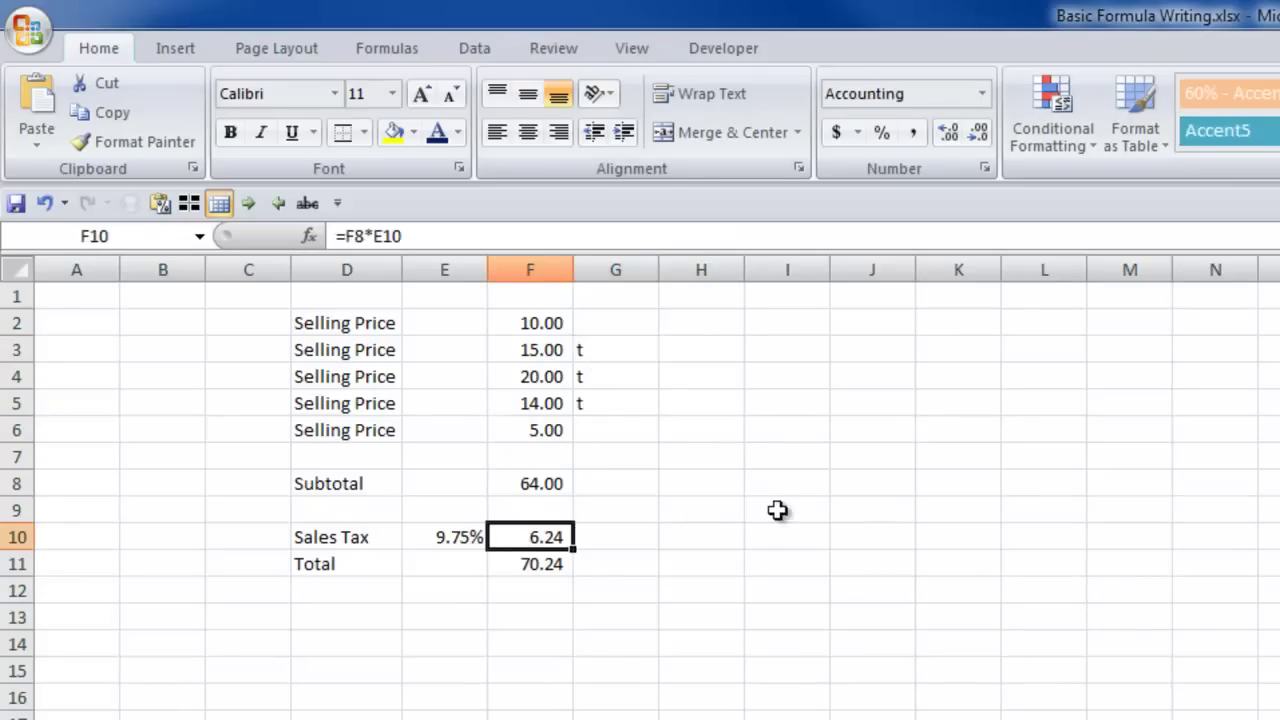
{"action": "key", "text": "Delete"}
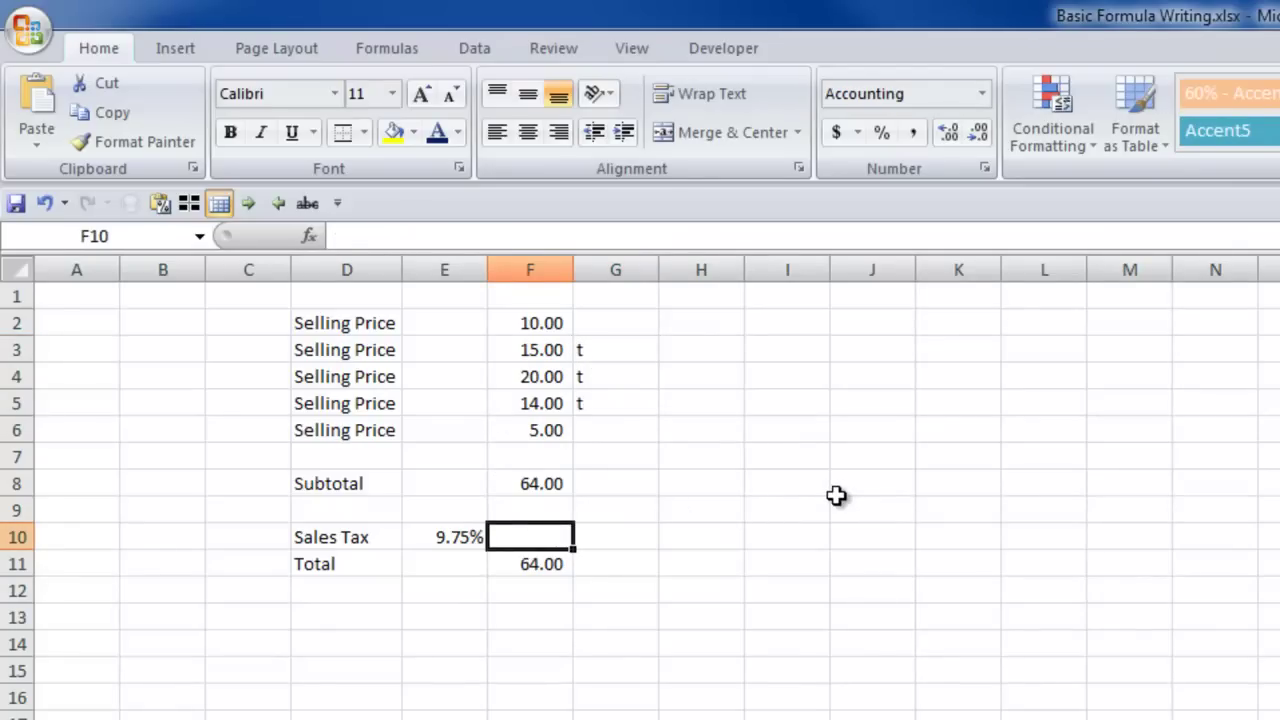
{"action": "type", "text": "="}
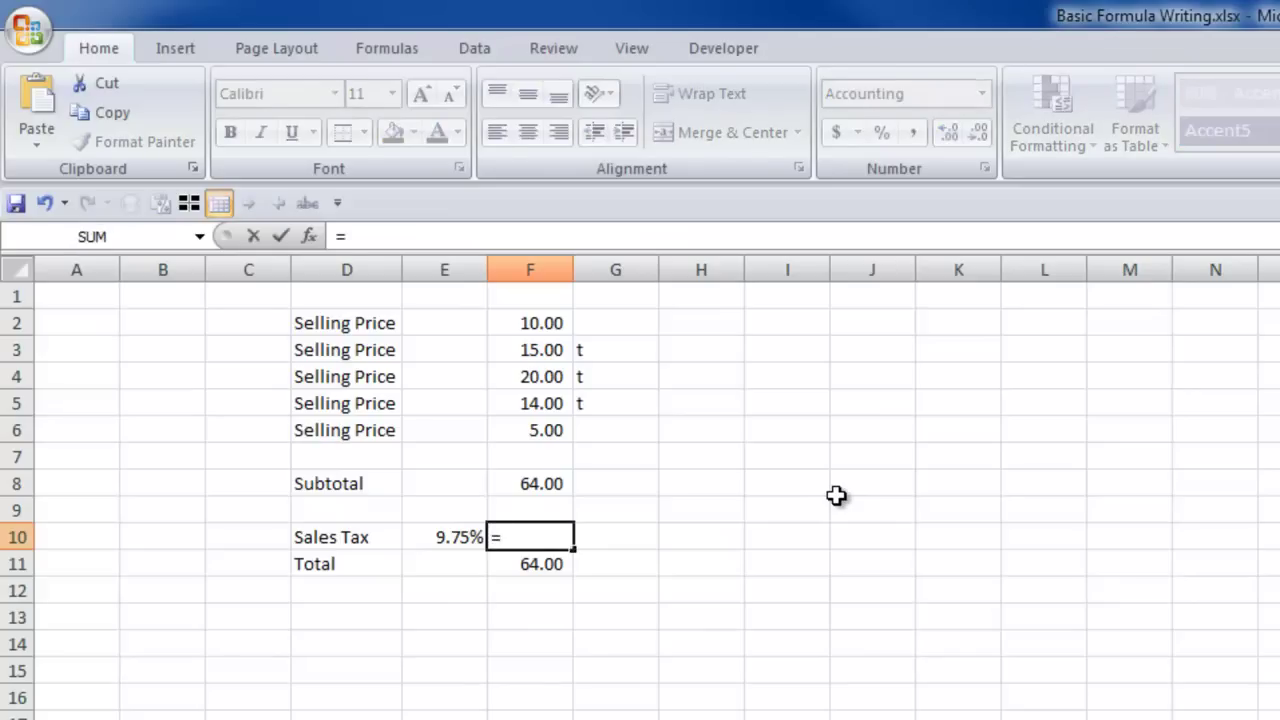
{"action": "type", "text": "sumif"}
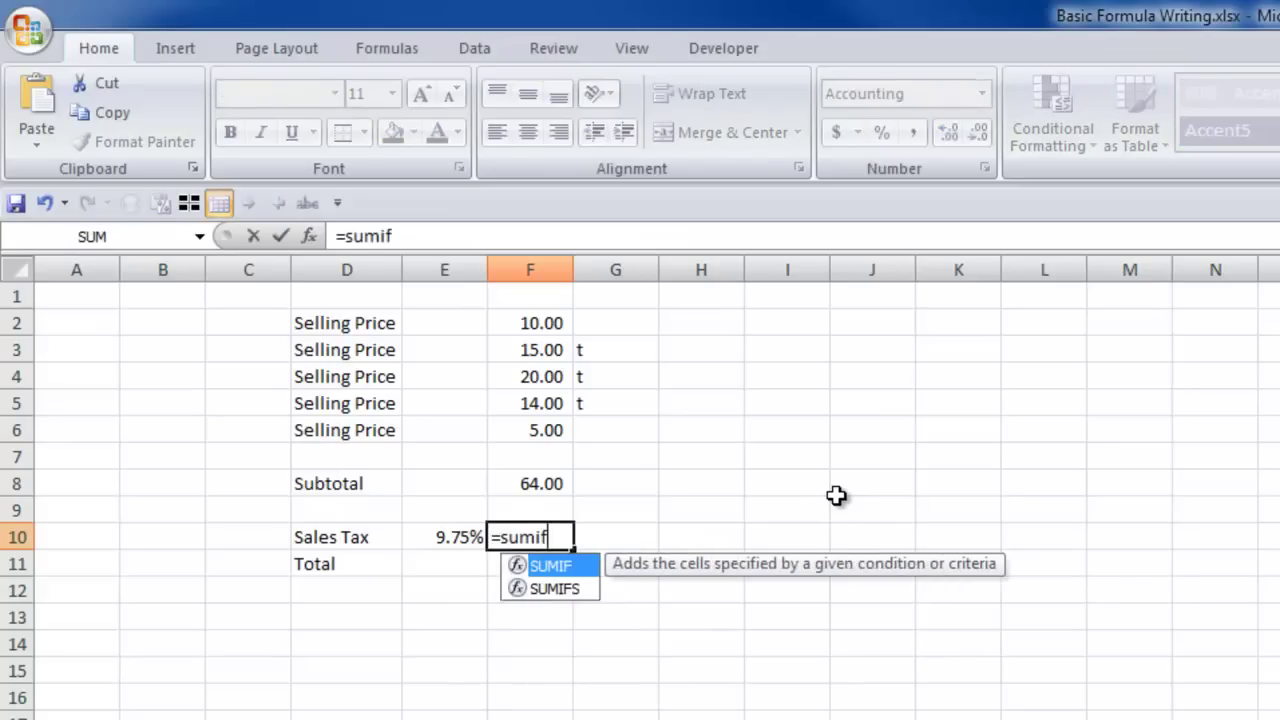
{"action": "key", "text": "Tab"}
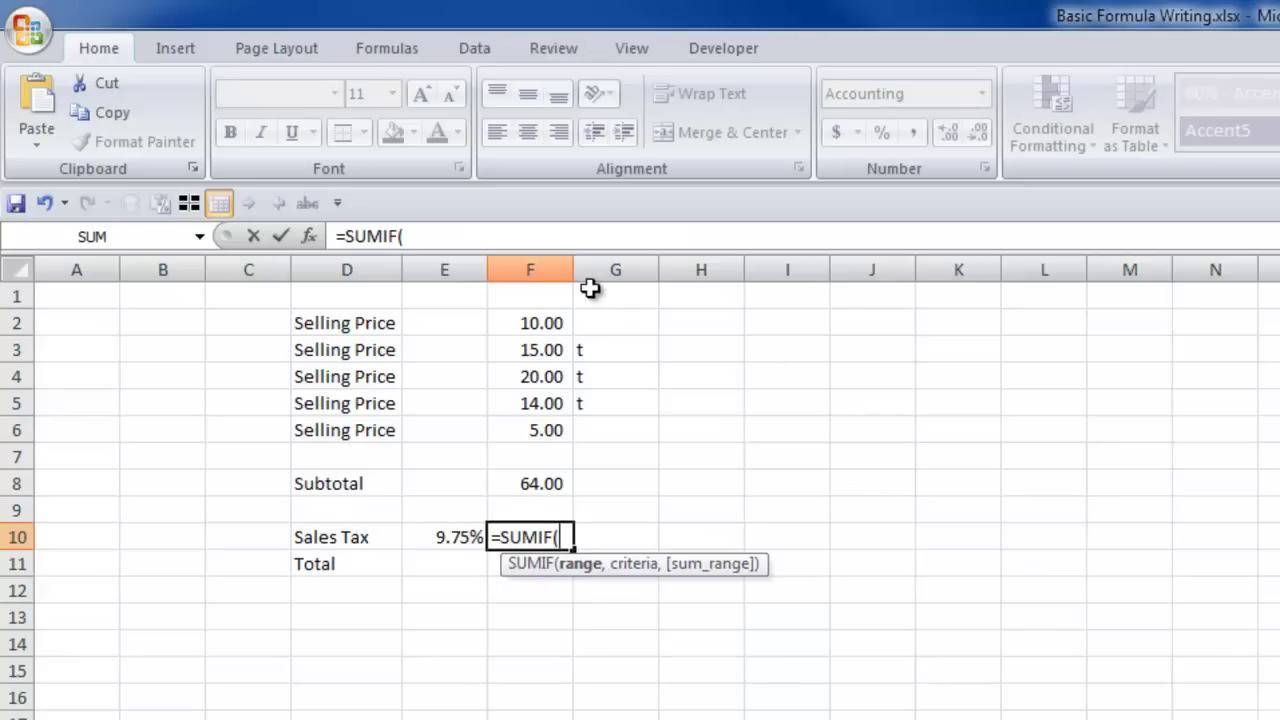
Give SUMIF the criteria range G2:G6 and the criteria "t".
{"action": "left_click", "coordinate": [607, 325]}
{"action": "left_click_drag", "start_coordinate": [607, 325], "coordinate": [610, 425]}
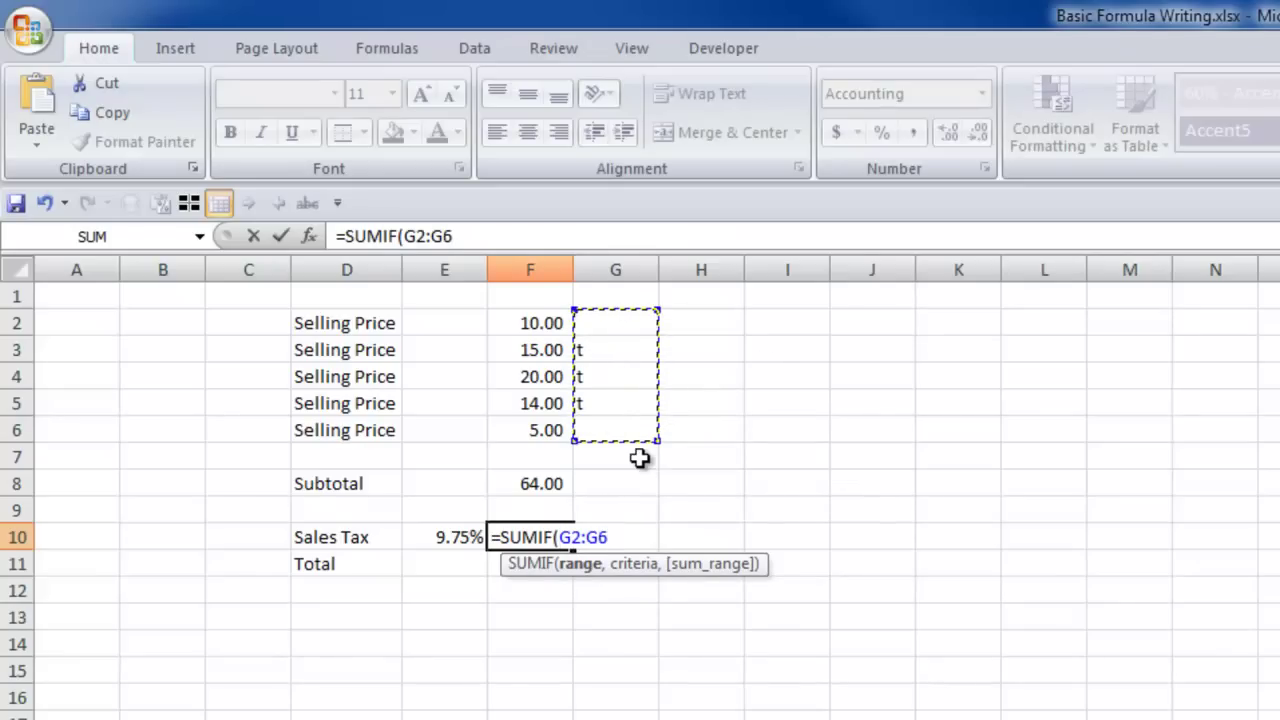
{"action": "type", "text": ","}
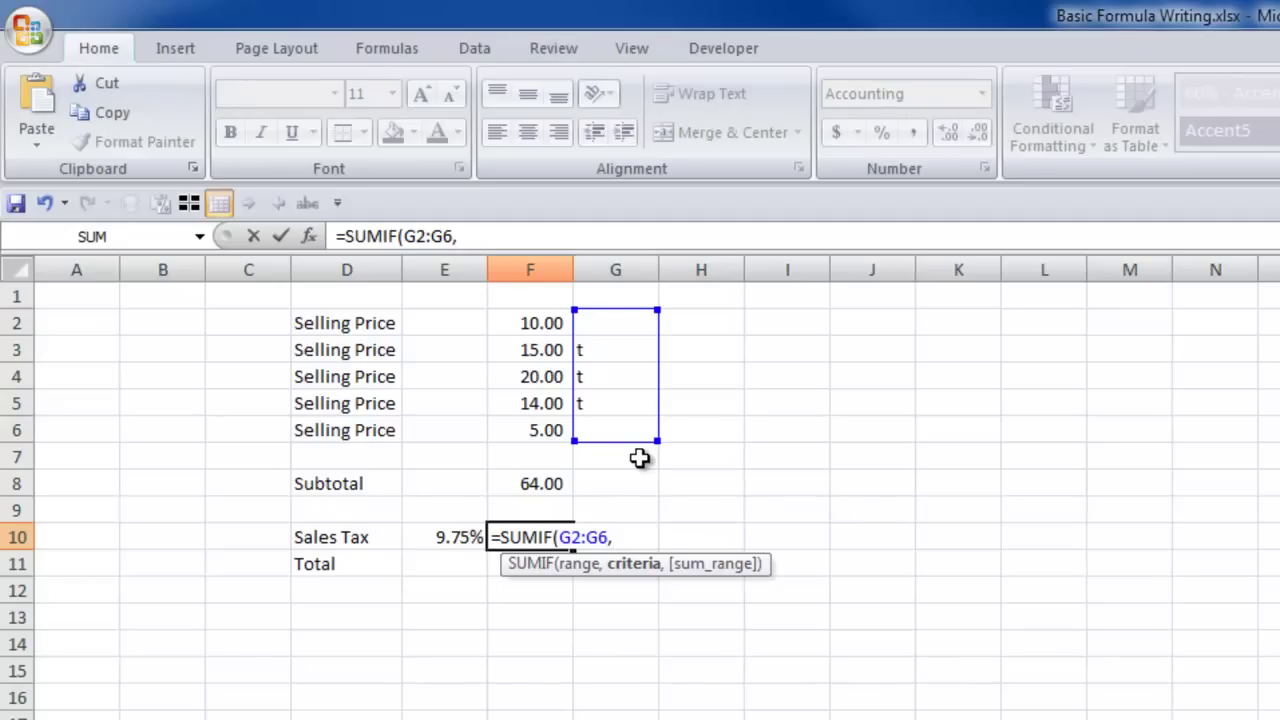
{"action": "type", "text": "t"}
{"action": "key", "text": "BackSpace"}
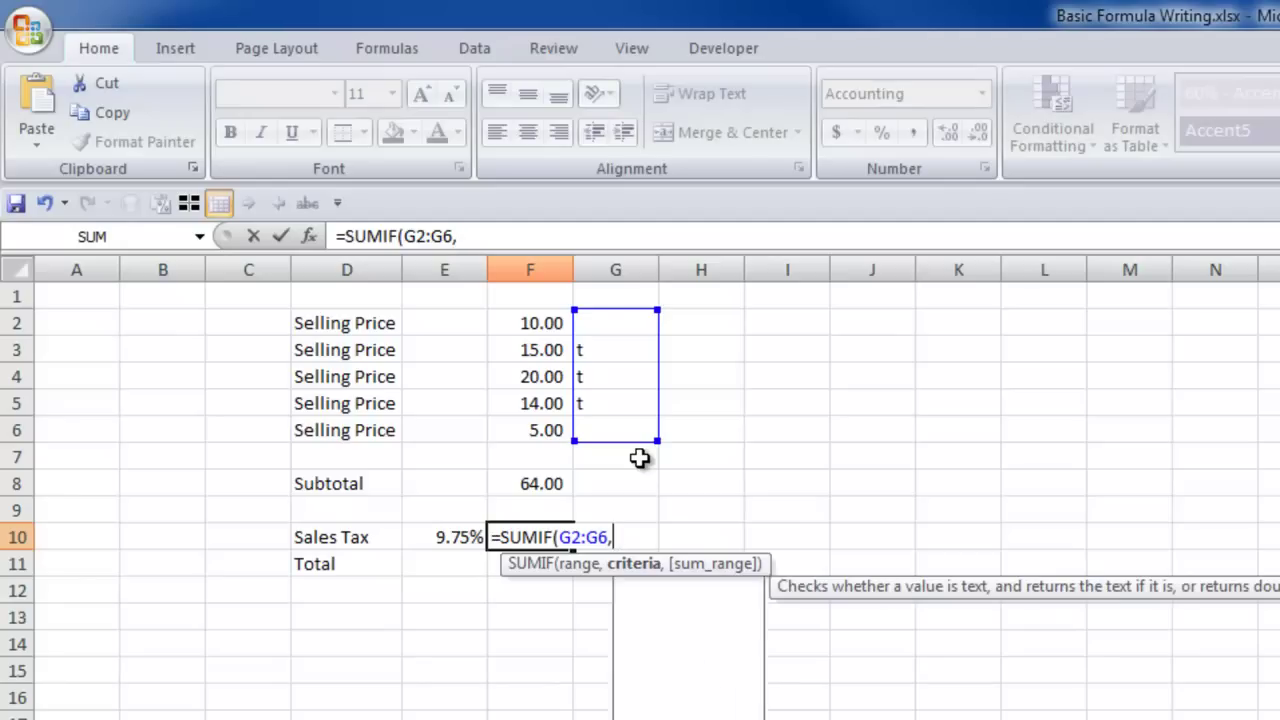
{"action": "type", "text": "\"t\","}
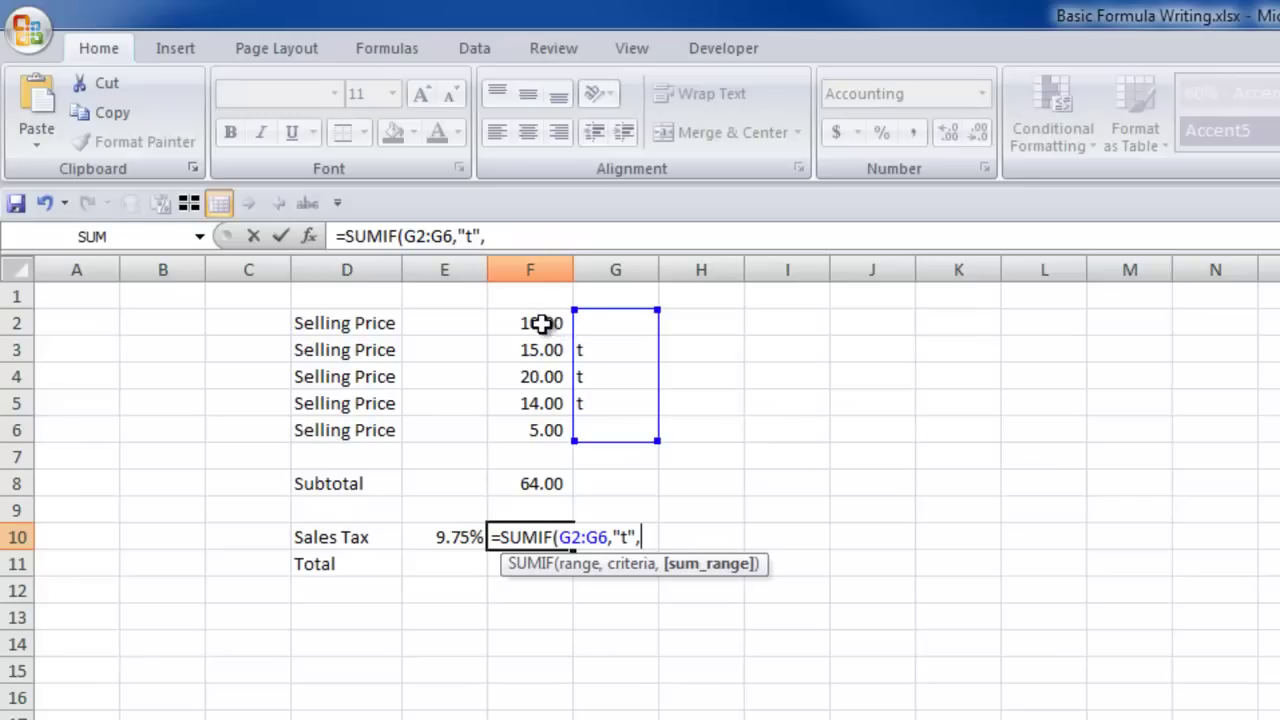
Finish F10 as =SUMIF(G2:G6,"t",F2:F6)*E10, giving 4.78 sales tax and a 68.78 total.
{"action": "left_click_drag", "start_coordinate": [543, 325], "coordinate": [533, 430]}
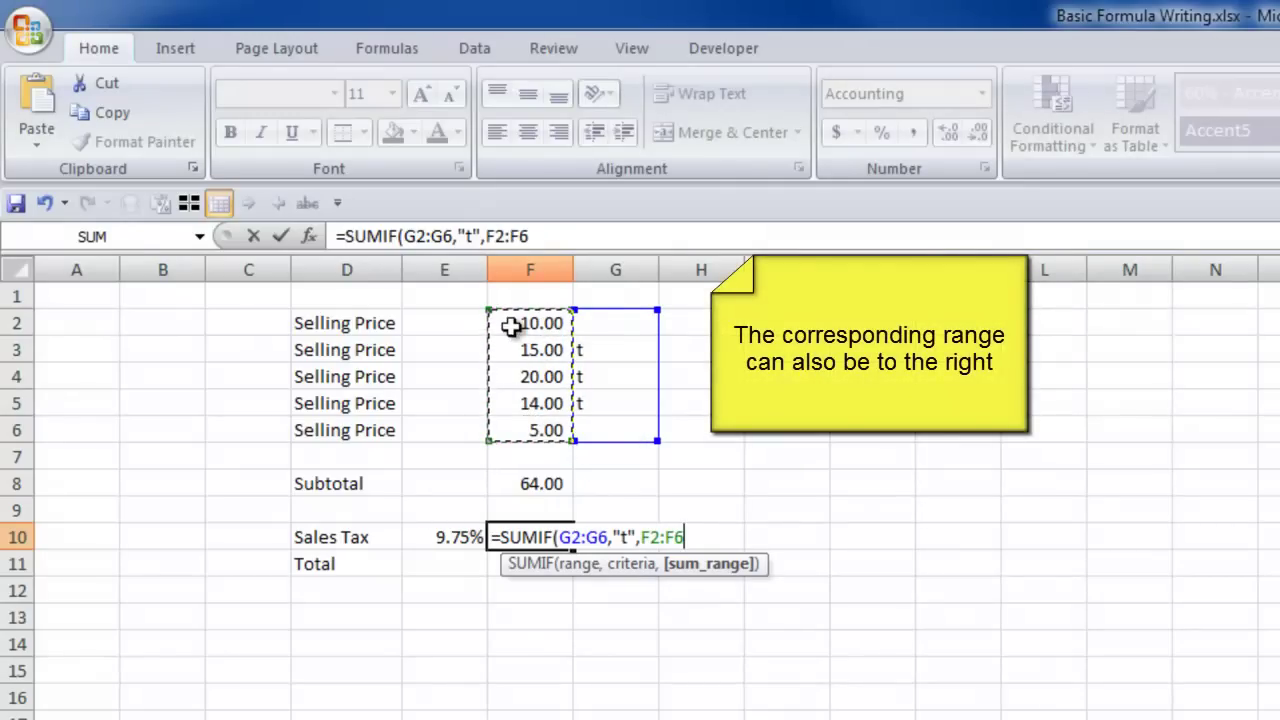
{"action": "type", "text": ")"}
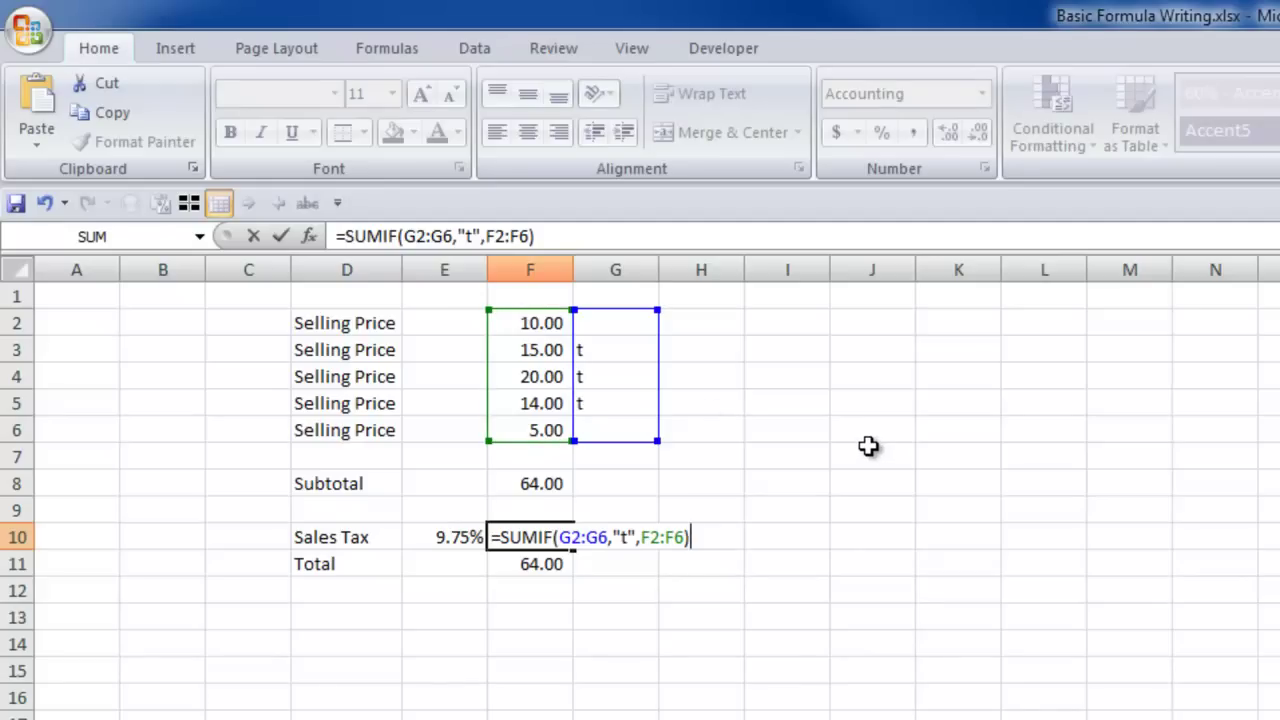
{"action": "type", "text": "*"}
{"action": "left_click", "coordinate": [447, 540]}
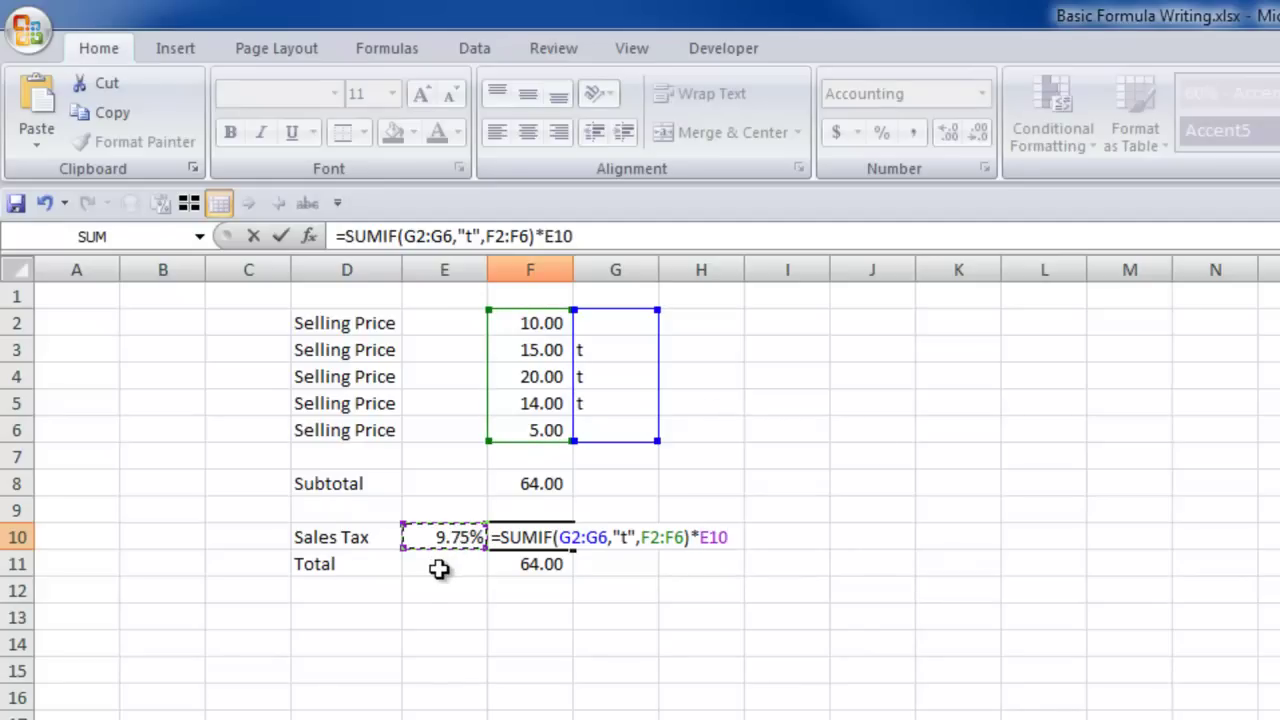
{"action": "key", "text": "Return"}
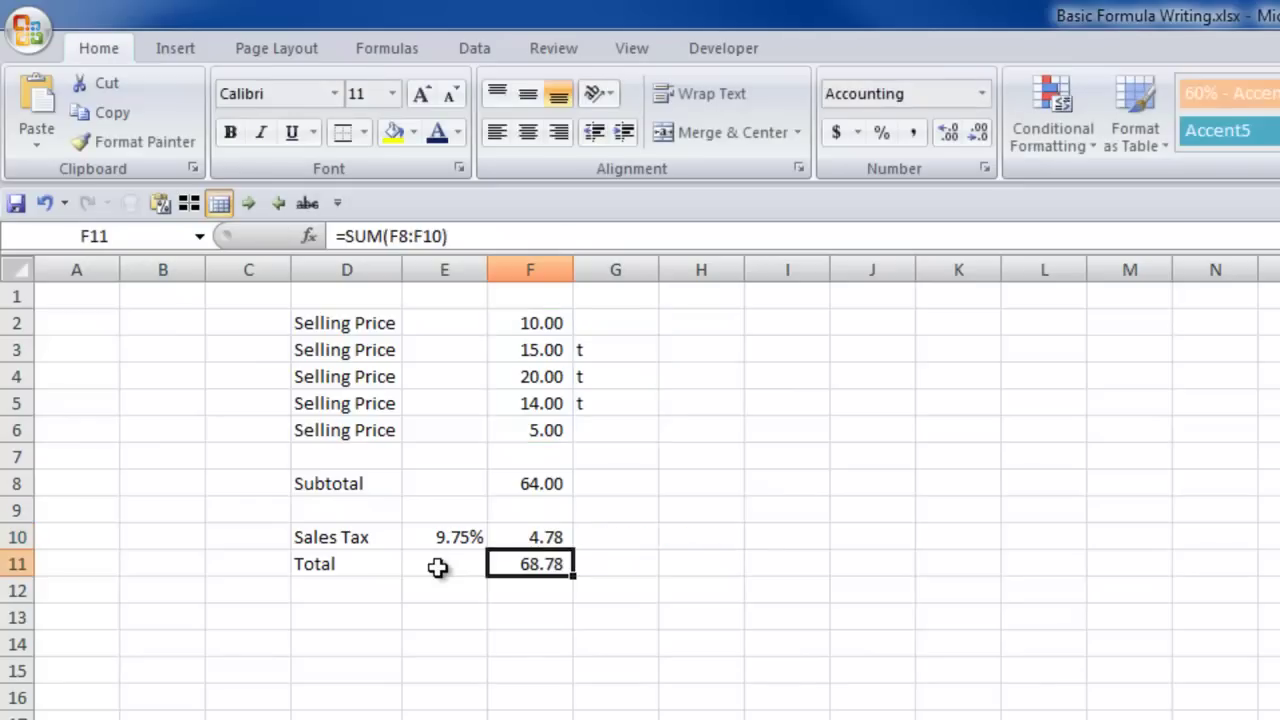
{"action": "key", "text": "Up"}
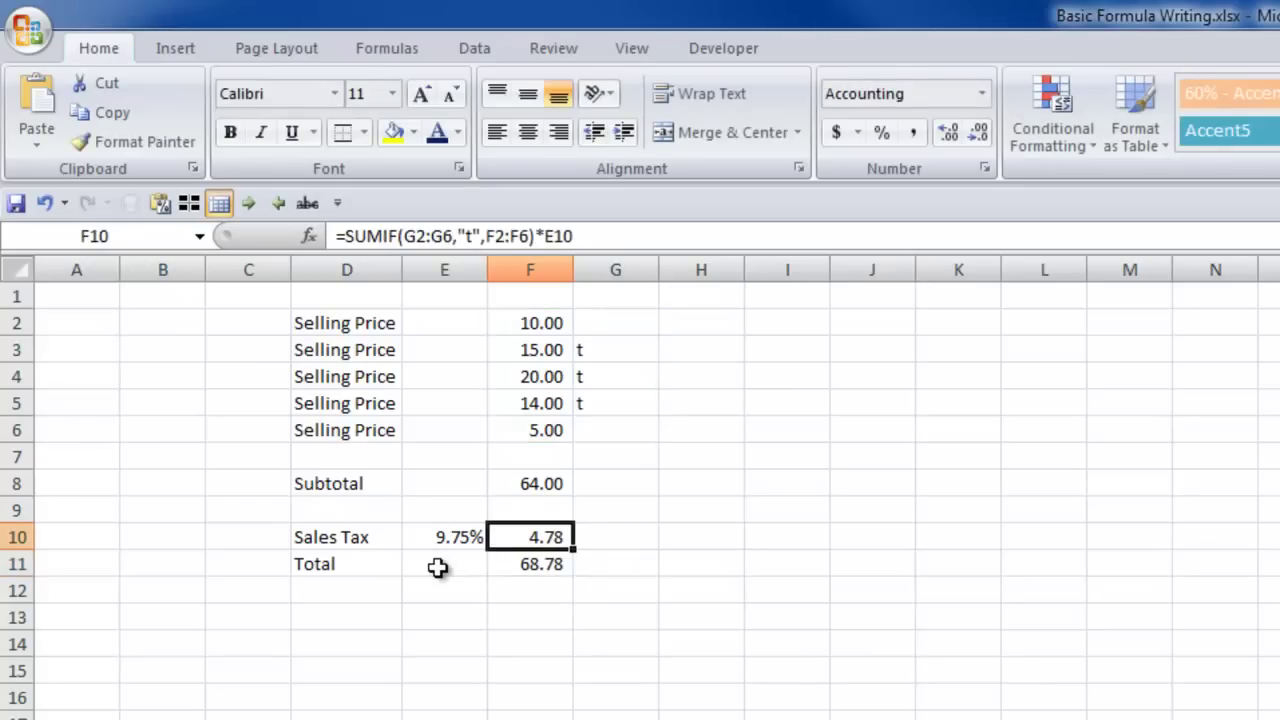
{"action": "key", "text": "Right"}
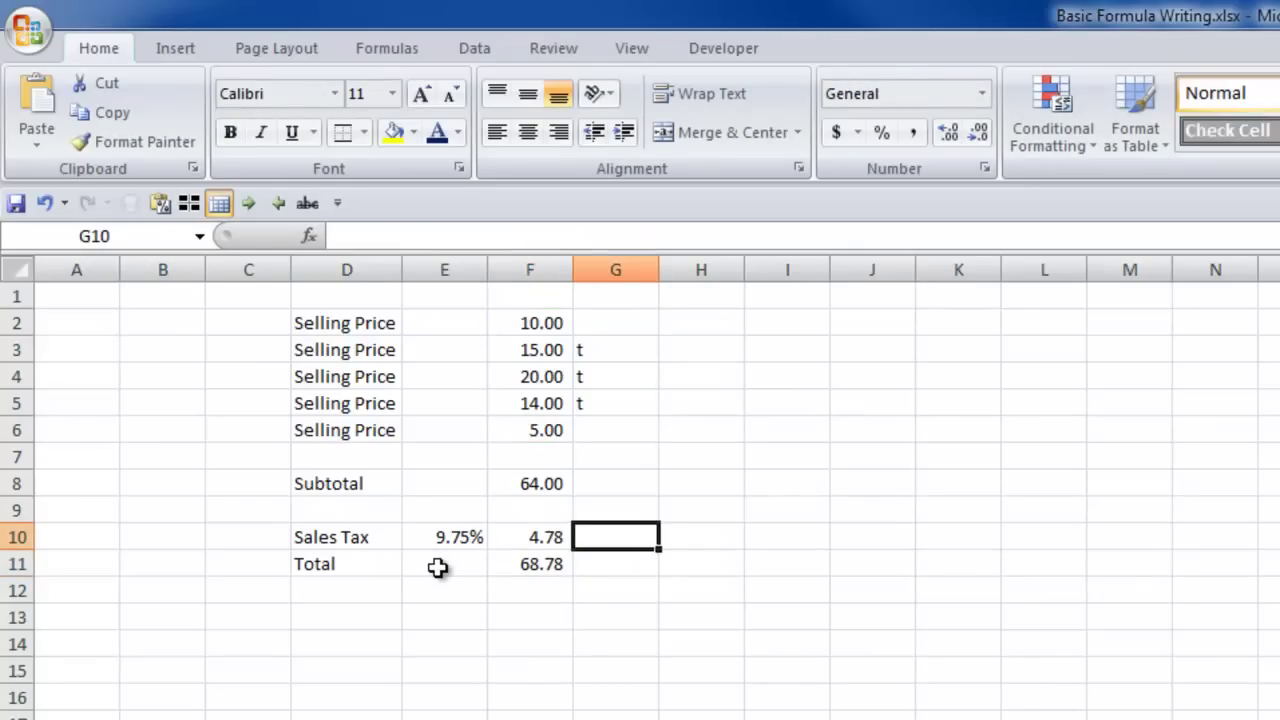
{"action": "key", "text": "Up"}
{"action": "key", "text": "Up"}
{"action": "type", "text": "=SUM("}
{"action": "key", "text": "Left"}
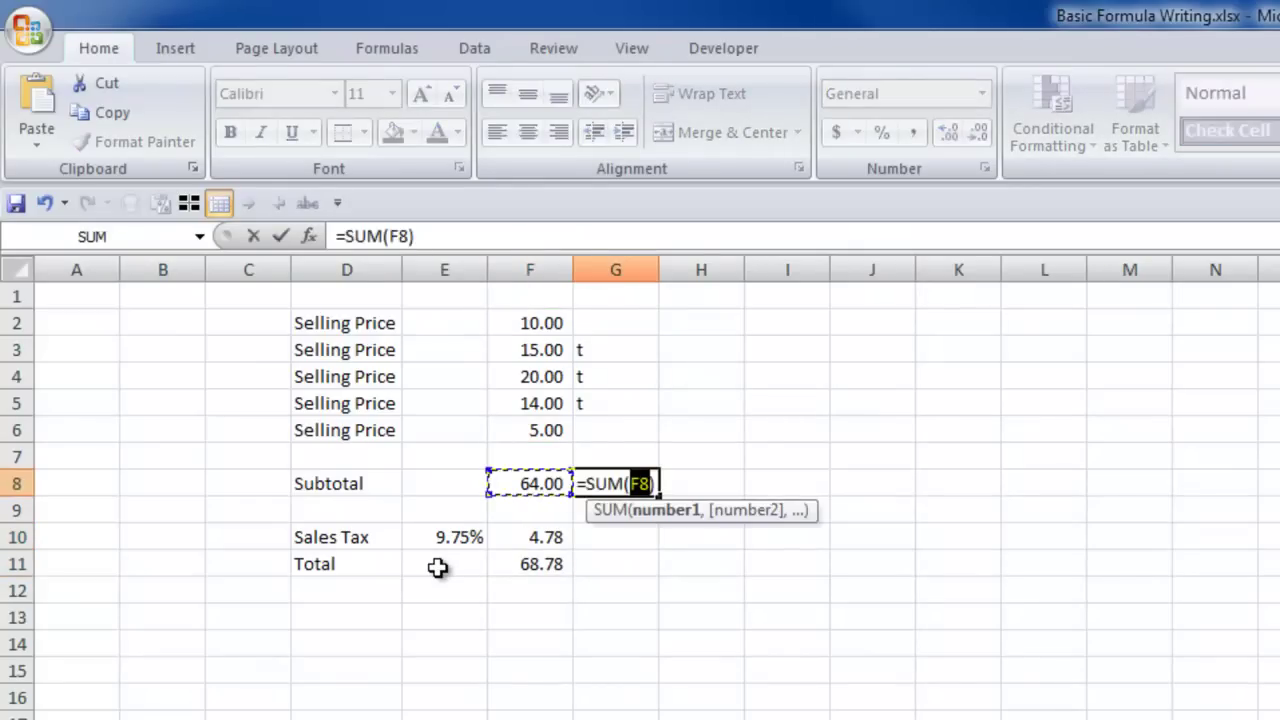
{"action": "key", "text": "Up"}
{"action": "key", "text": "Up"}
{"action": "key", "text": "Up"}
{"action": "key", "text": "Up"}
{"action": "key", "text": "Up"}
{"action": "key", "text": "shift+Down"}
{"action": "key", "text": "shift+Down"}
{"action": "key", "text": "Return"}
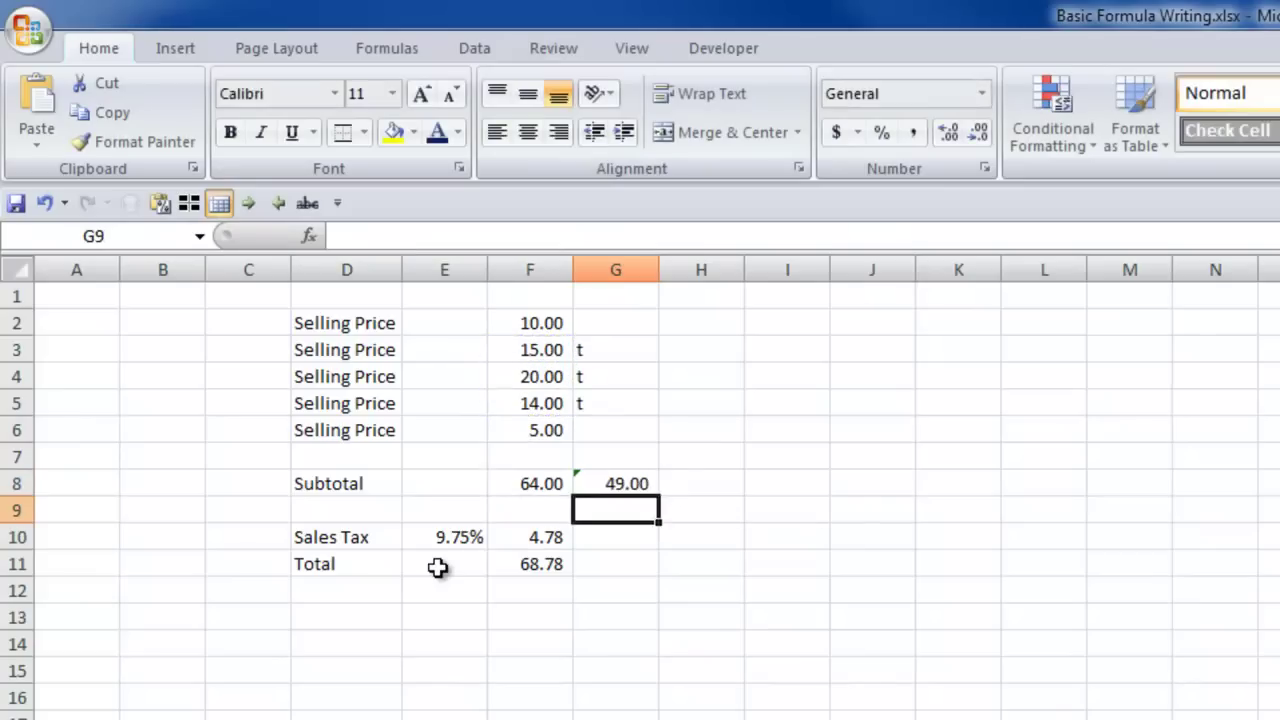
{"action": "key", "text": "Down"}
{"action": "type", "text": "="}
{"action": "key", "text": "Up"}
{"action": "key", "text": "Up"}
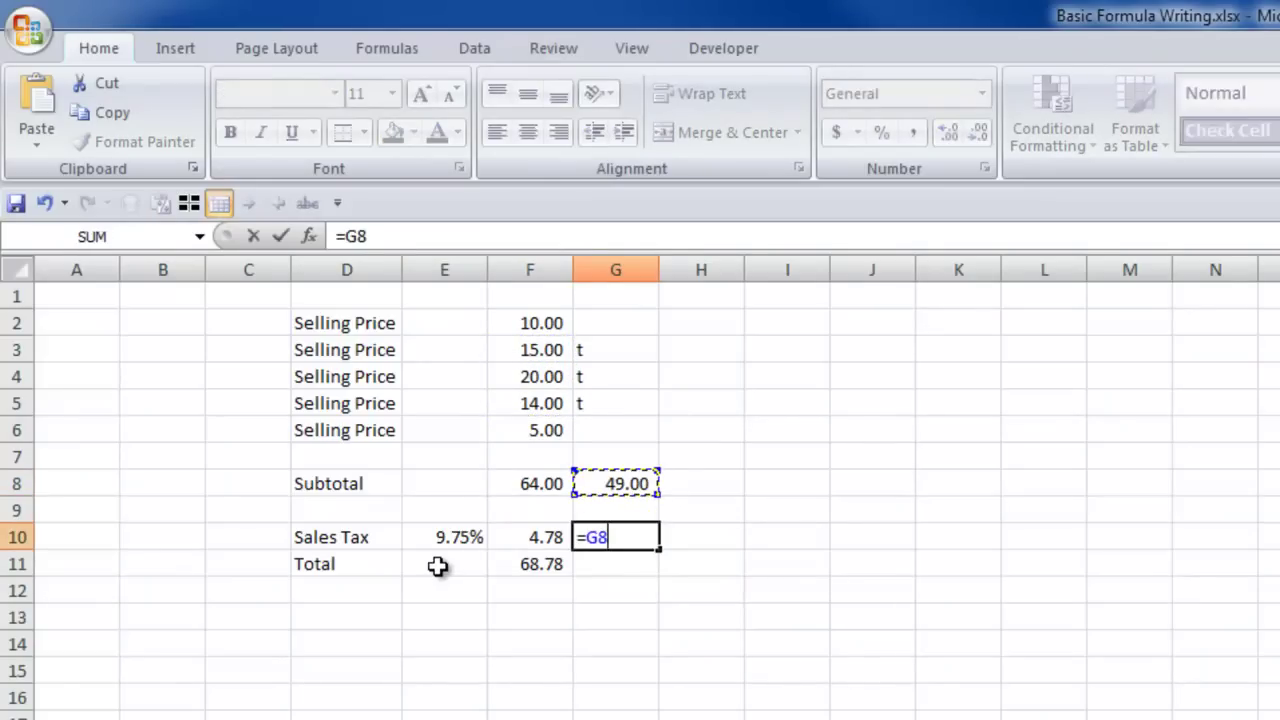
{"action": "type", "text": "*"}
{"action": "key", "text": "Left"}
{"action": "key", "text": "Left"}
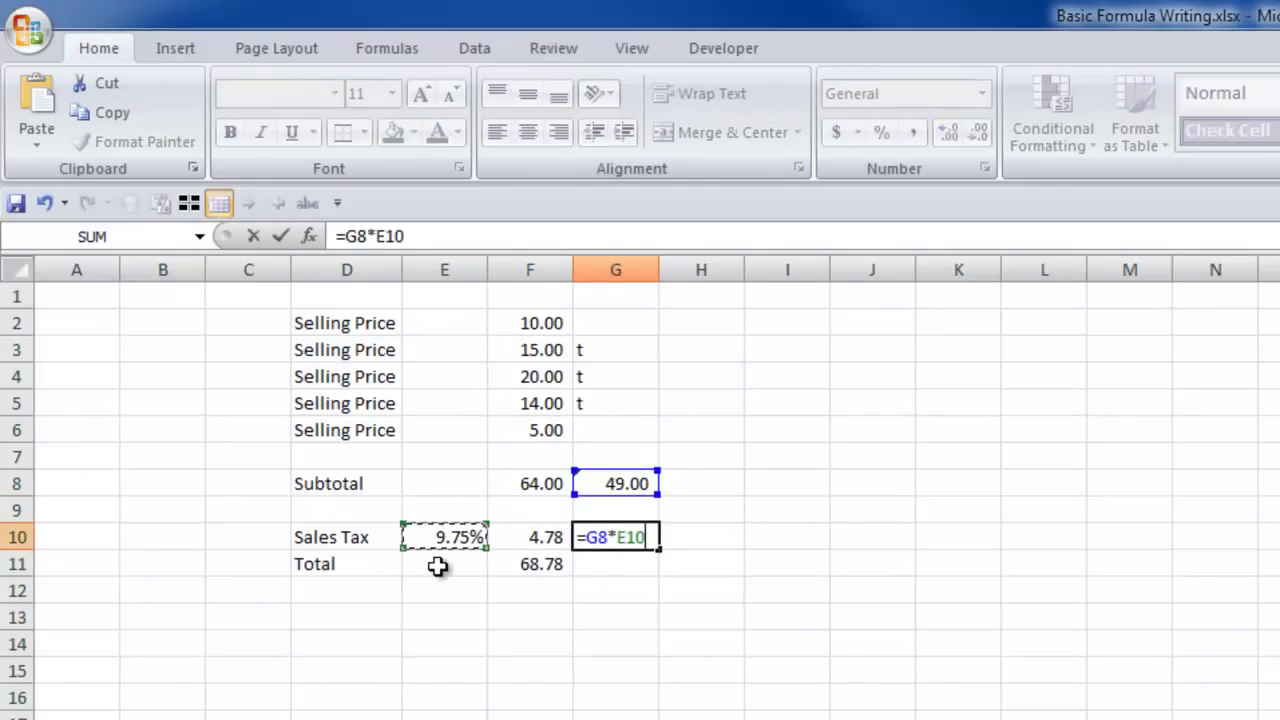
{"action": "key", "text": "Return"}
{"action": "key", "text": "Up"}
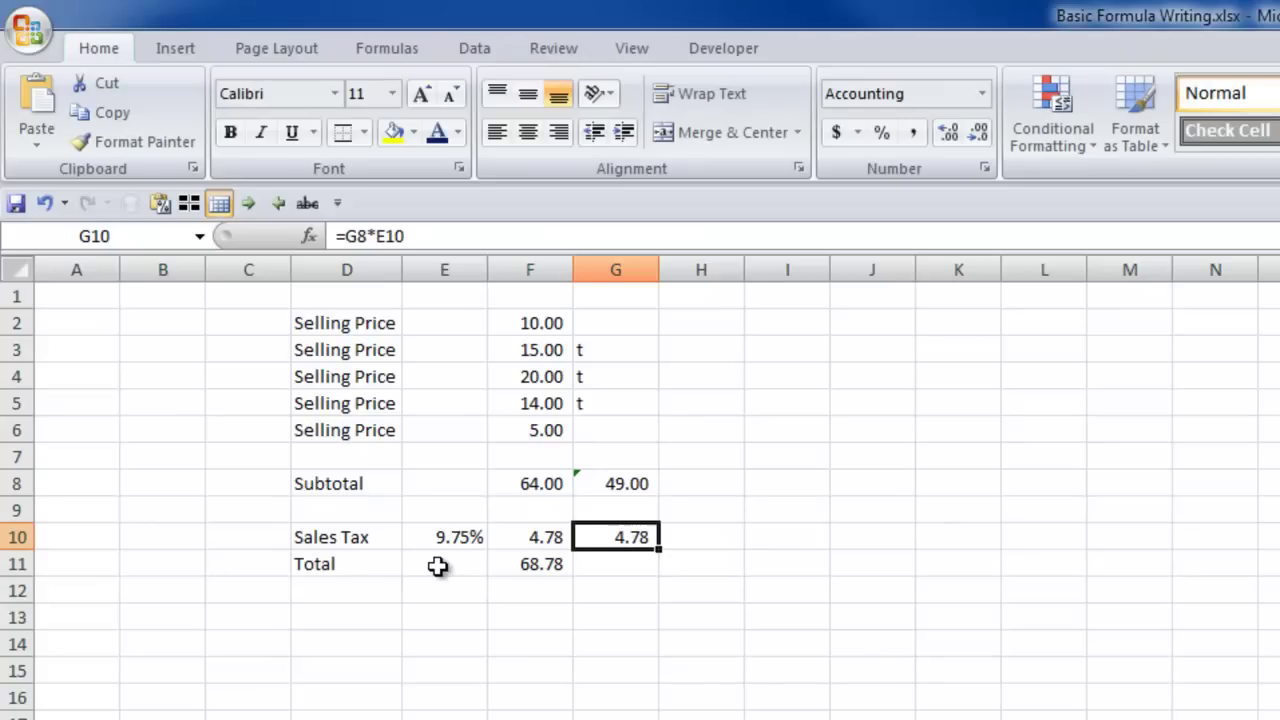
{"action": "key", "text": "Delete"}
{"action": "key", "text": "Up"}
{"action": "key", "text": "Up"}
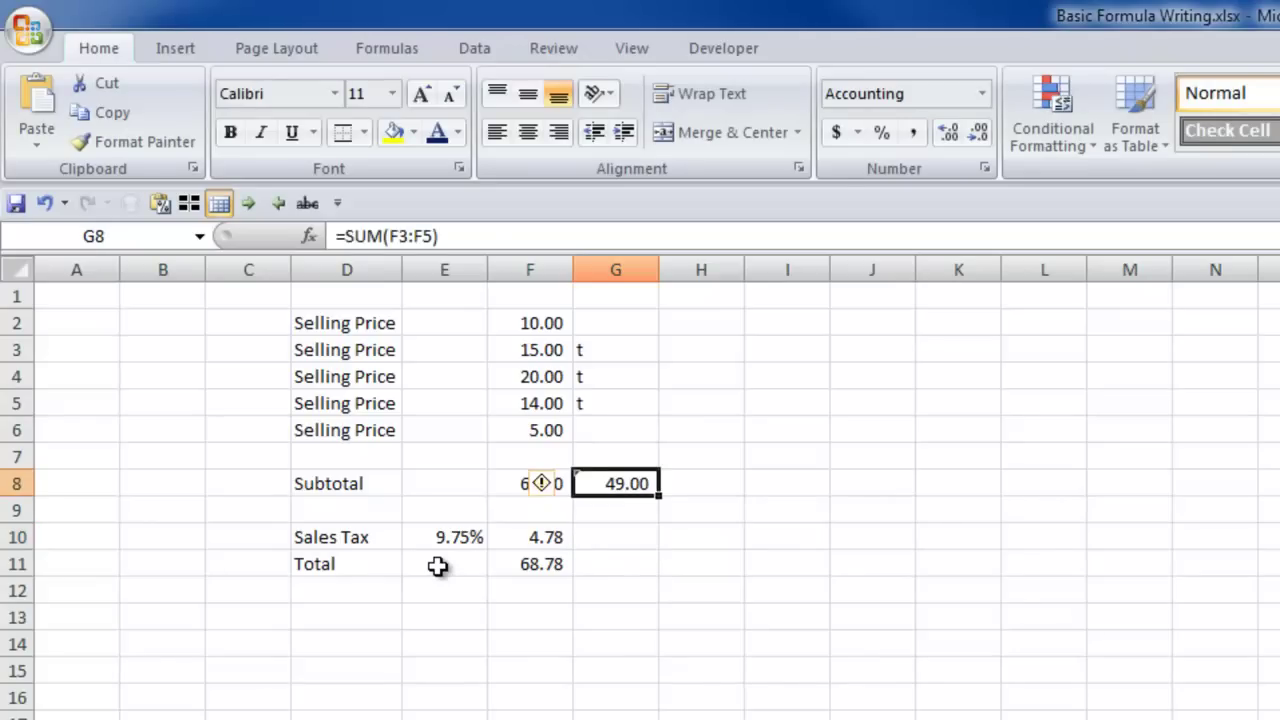
{"action": "key", "text": "Delete"}
{"action": "key", "text": "Up"}
{"action": "key", "text": "Up"}
{"action": "key", "text": "Up"}
{"action": "key", "text": "Up"}
{"action": "key", "text": "Down"}
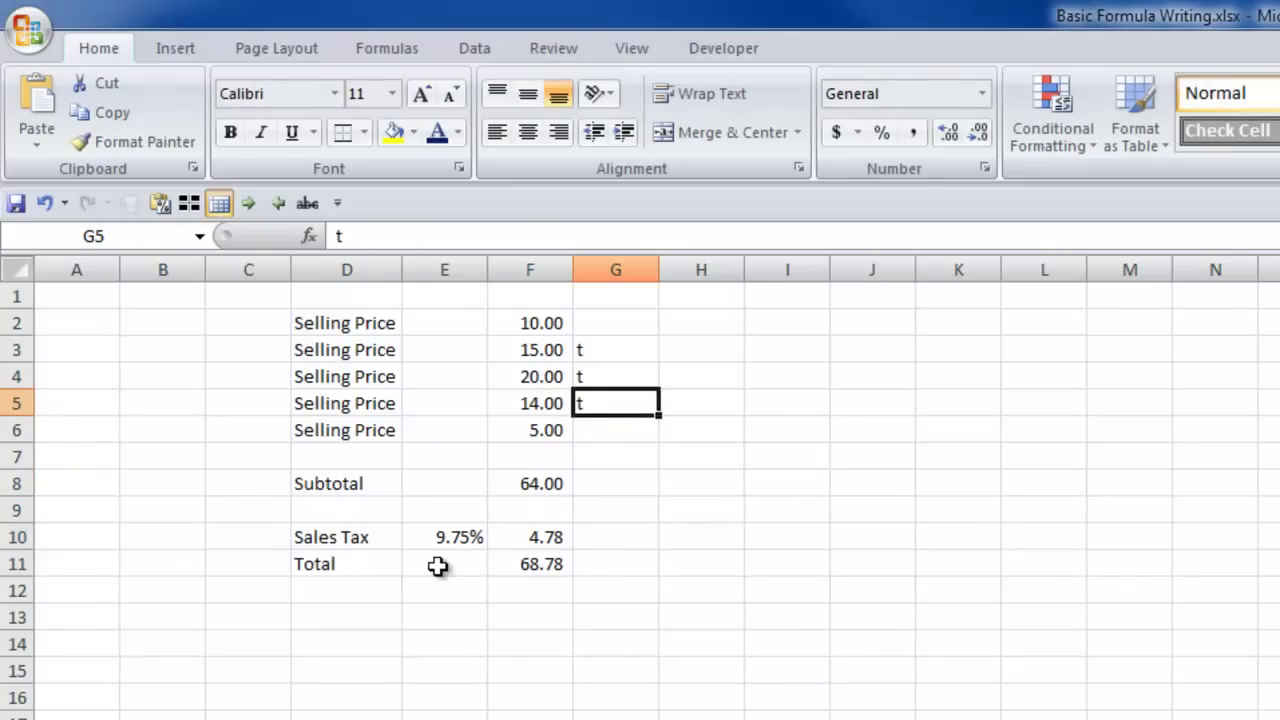
Toggle the t marks so the 10.00, 5.00 and 14.00 items are flagged taxable.
{"action": "key", "text": "Delete"}
{"action": "key", "text": "Down"}
{"action": "type", "text": "t"}
{"action": "key", "text": "Right"}
{"action": "key", "text": "Left"}
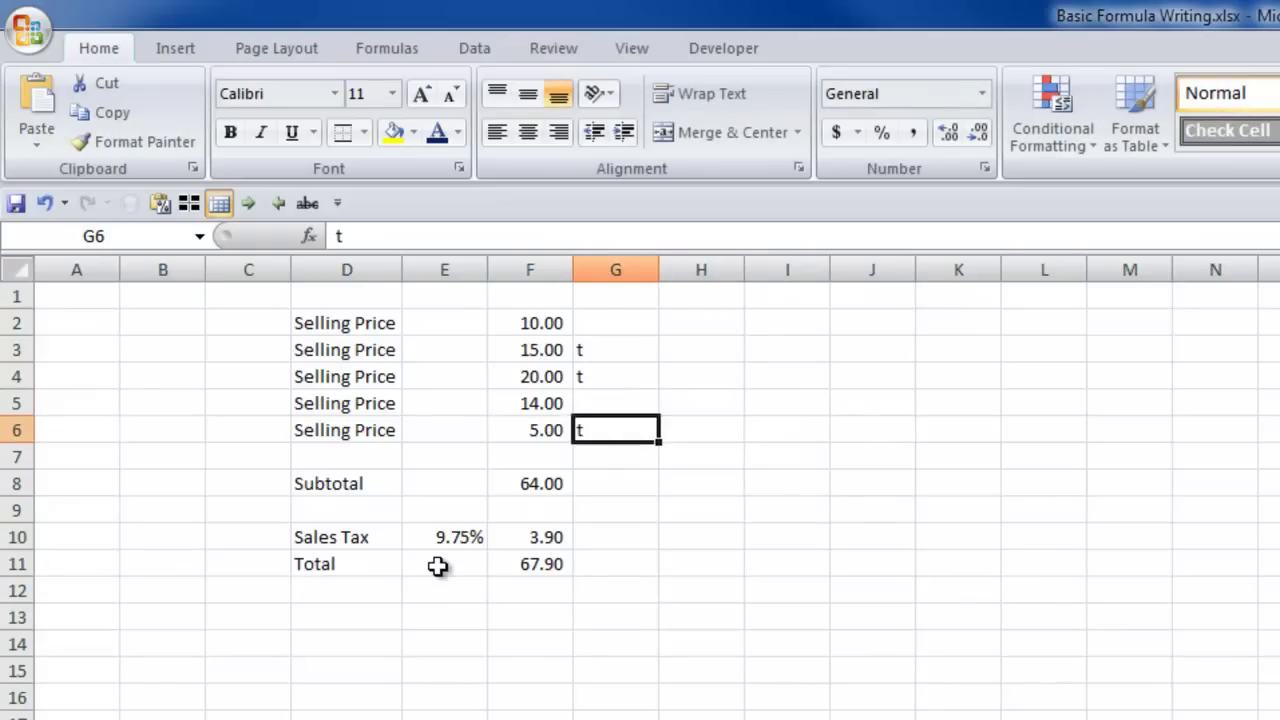
{"action": "key", "text": "Up"}
{"action": "type", "text": "t"}
{"action": "key", "text": "Up"}
{"action": "key", "text": "Up"}
{"action": "key", "text": "Up"}
{"action": "type", "text": "t"}
{"action": "key", "text": "Down"}
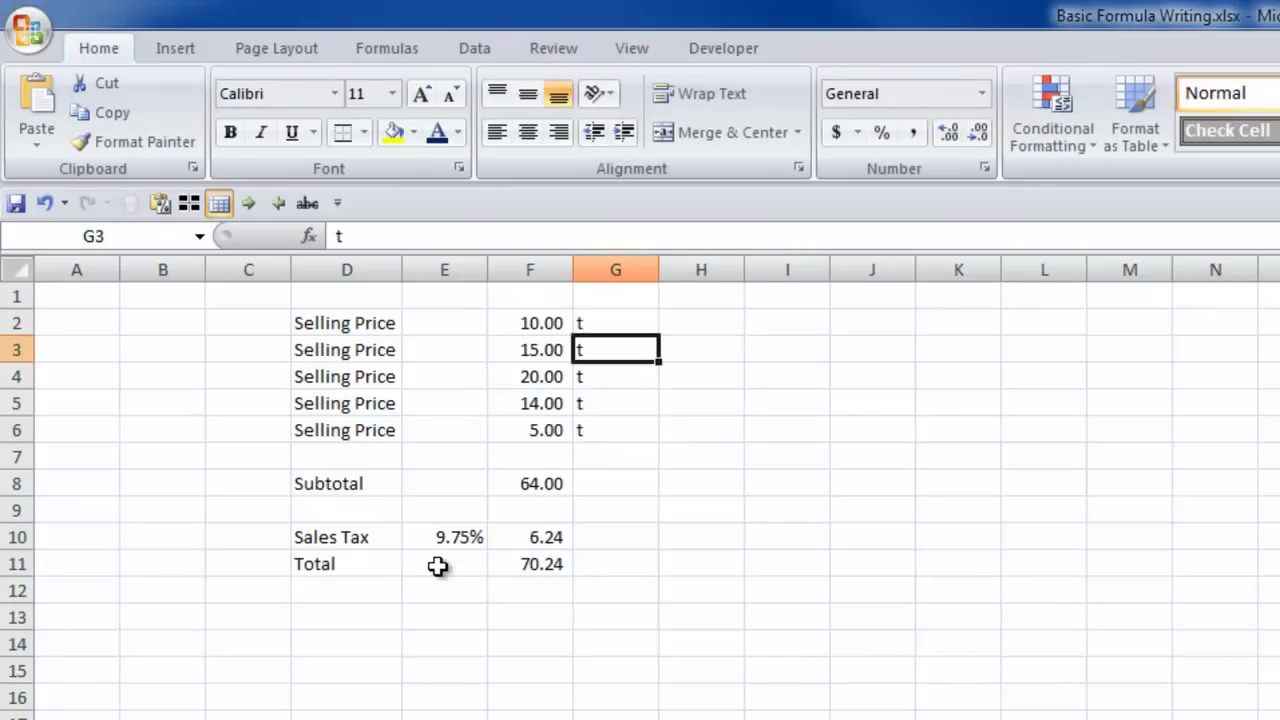
{"action": "key", "text": "Down"}
{"action": "key", "text": "Down"}
{"action": "key", "text": "Down"}
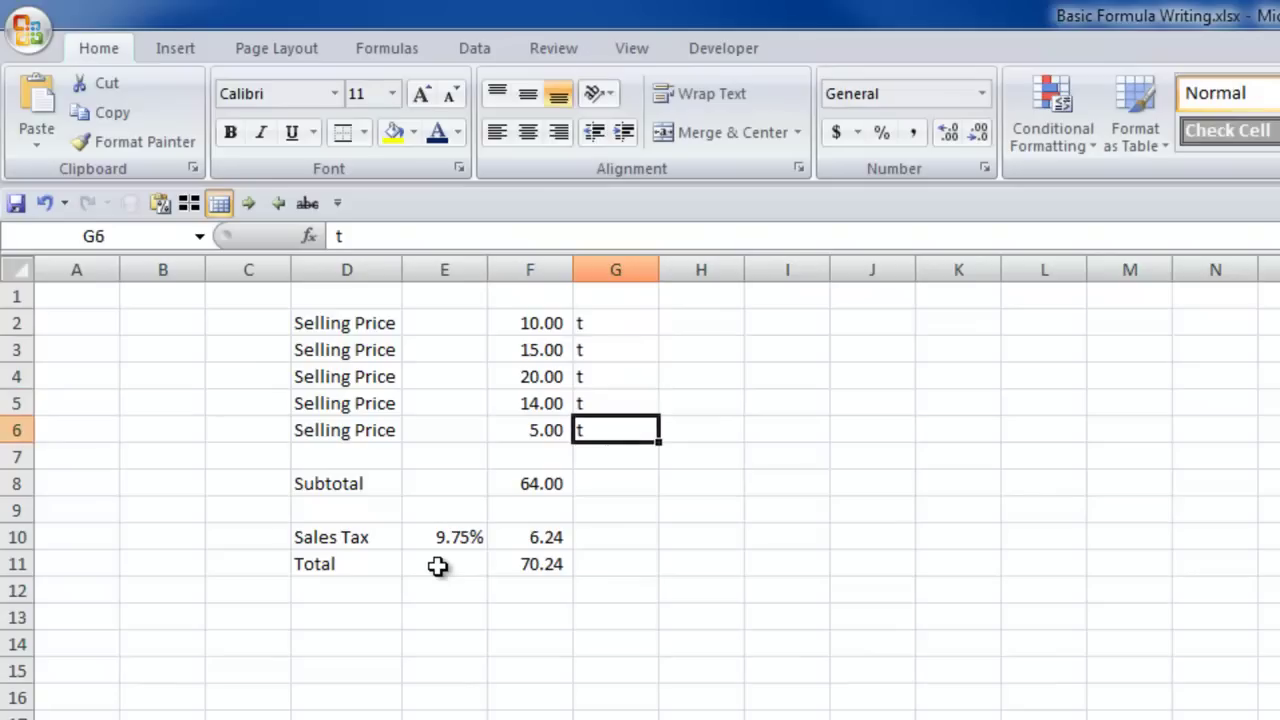
Remove the t marks from the 5.00 and 15.00 items, giving 4.29 sales tax.
{"action": "key", "text": "ctrl+Up"}
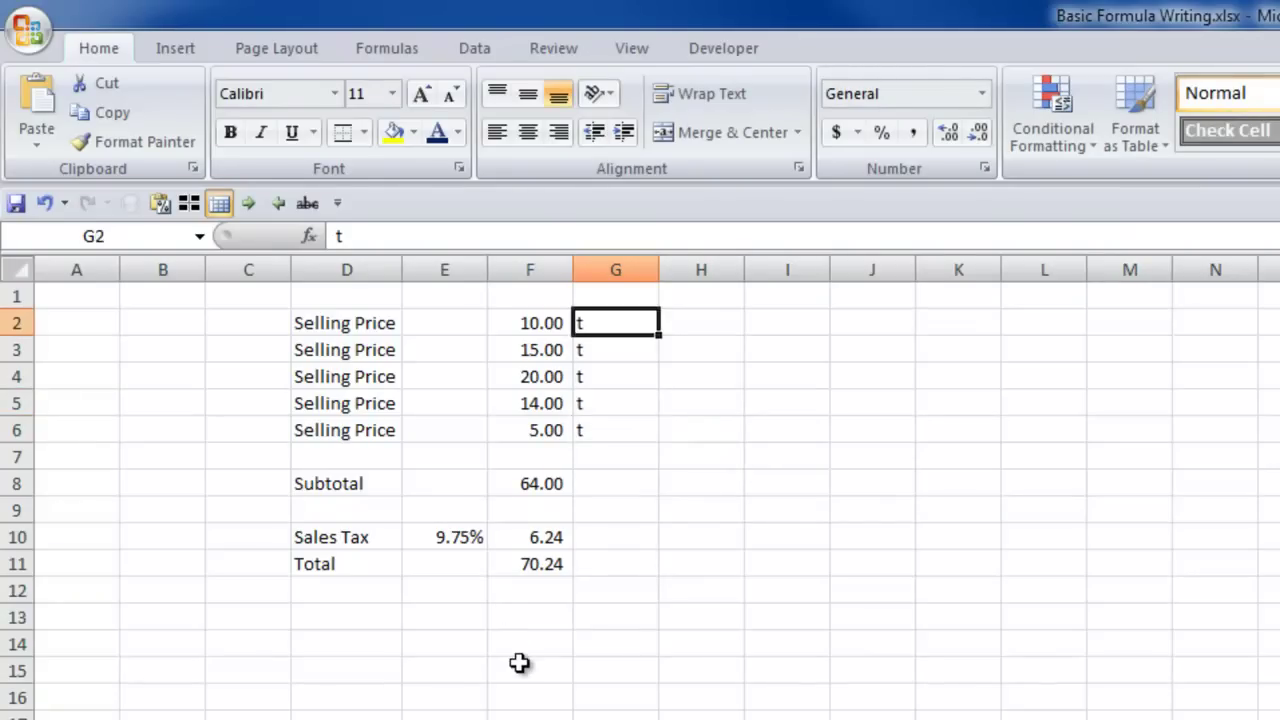
{"action": "key", "text": "Down"}
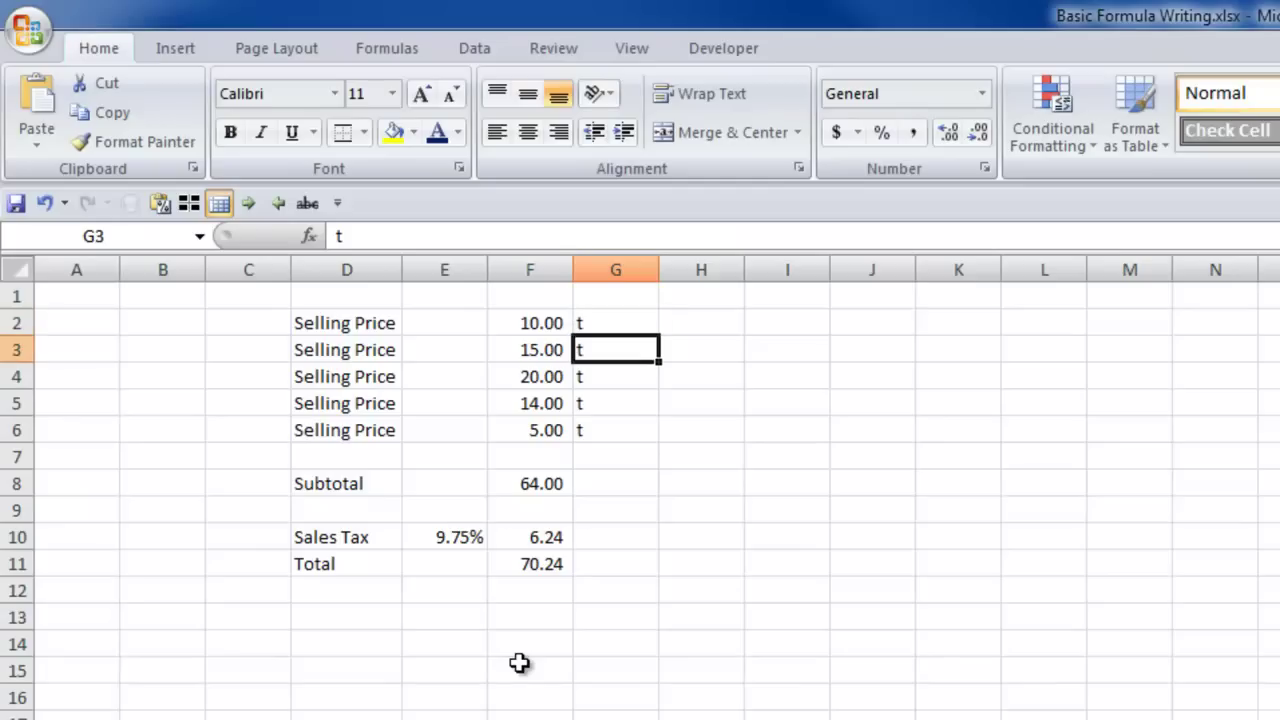
{"action": "key", "text": "Down"}
{"action": "key", "text": "Down"}
{"action": "key", "text": "Down"}
{"action": "key", "text": "Delete"}
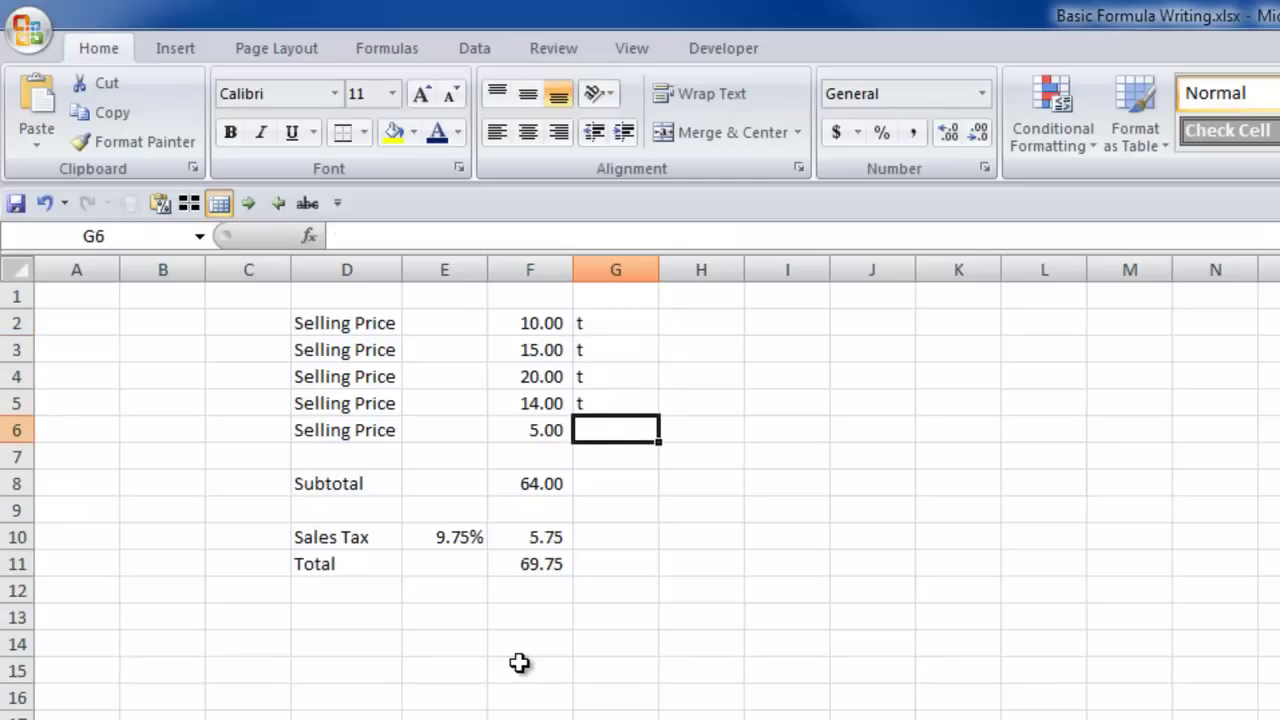
{"action": "key", "text": "Up"}
{"action": "key", "text": "Up"}
{"action": "key", "text": "Up"}
{"action": "key", "text": "Delete"}
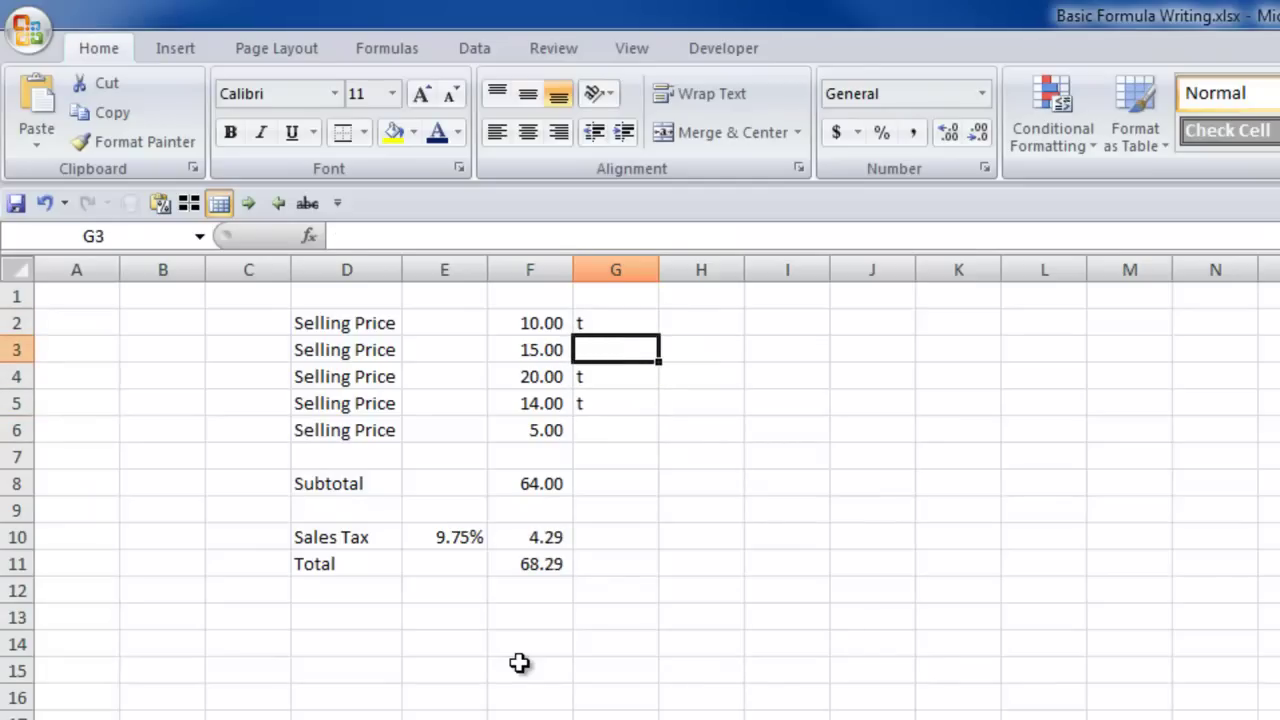
{"action": "key", "text": "Left"}
{"action": "key", "text": "Up"}
{"action": "key", "text": "ctrl+Down"}
{"action": "key", "text": "ctrl+Down"}
{"action": "key", "text": "ctrl+Down"}
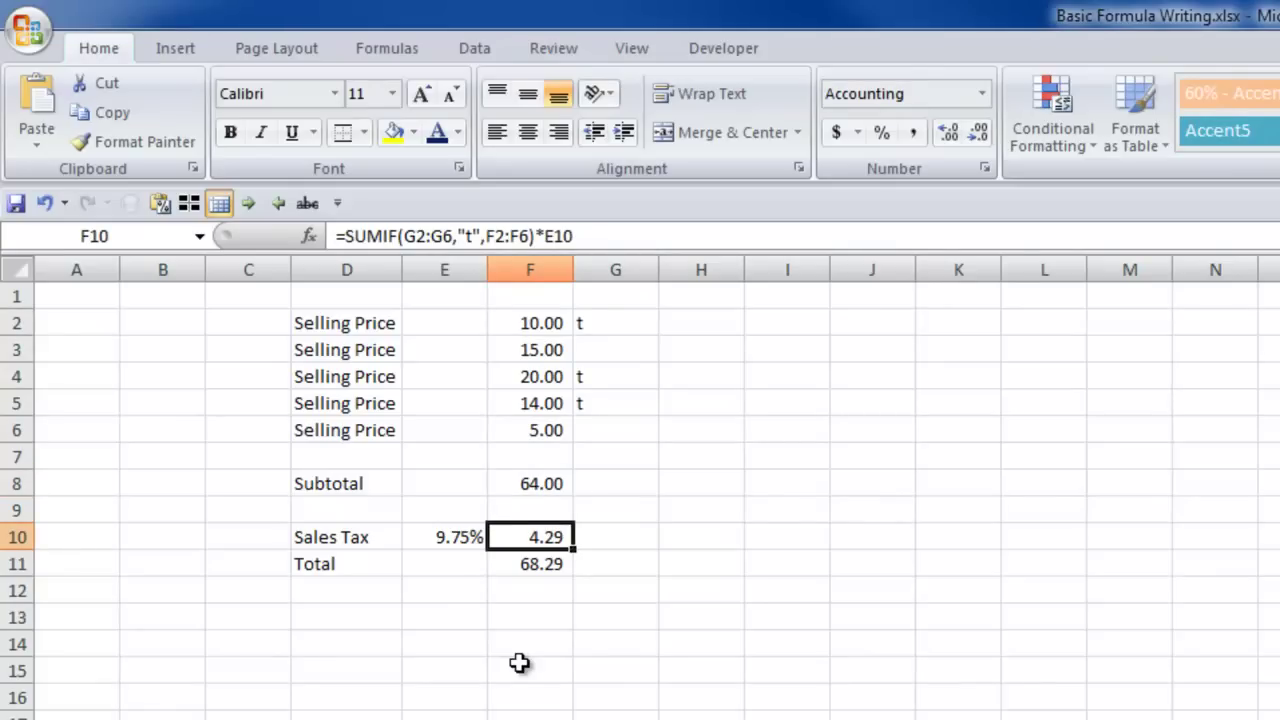
{"action": "key", "text": "Left"}
{"action": "key", "text": "Left"}
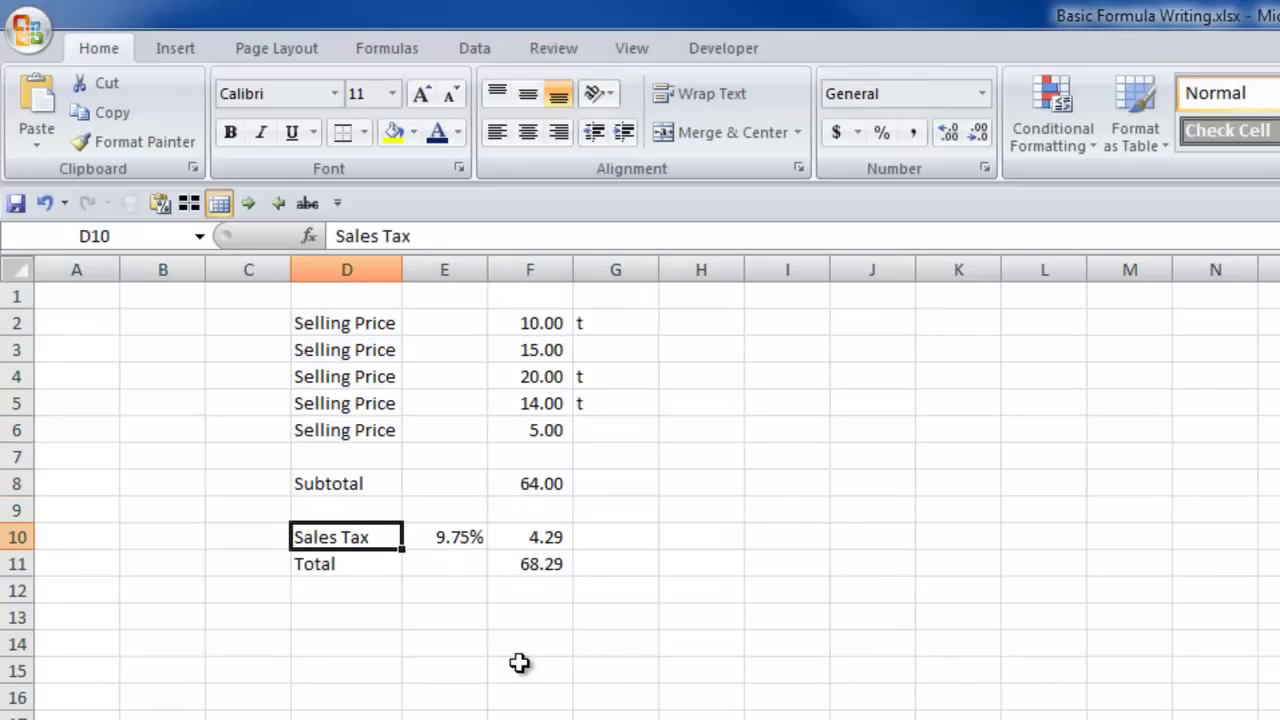
{"action": "key", "text": "Up"}
{"action": "key", "text": "Right"}
{"action": "key", "text": "Up"}
{"action": "key", "text": "Right"}
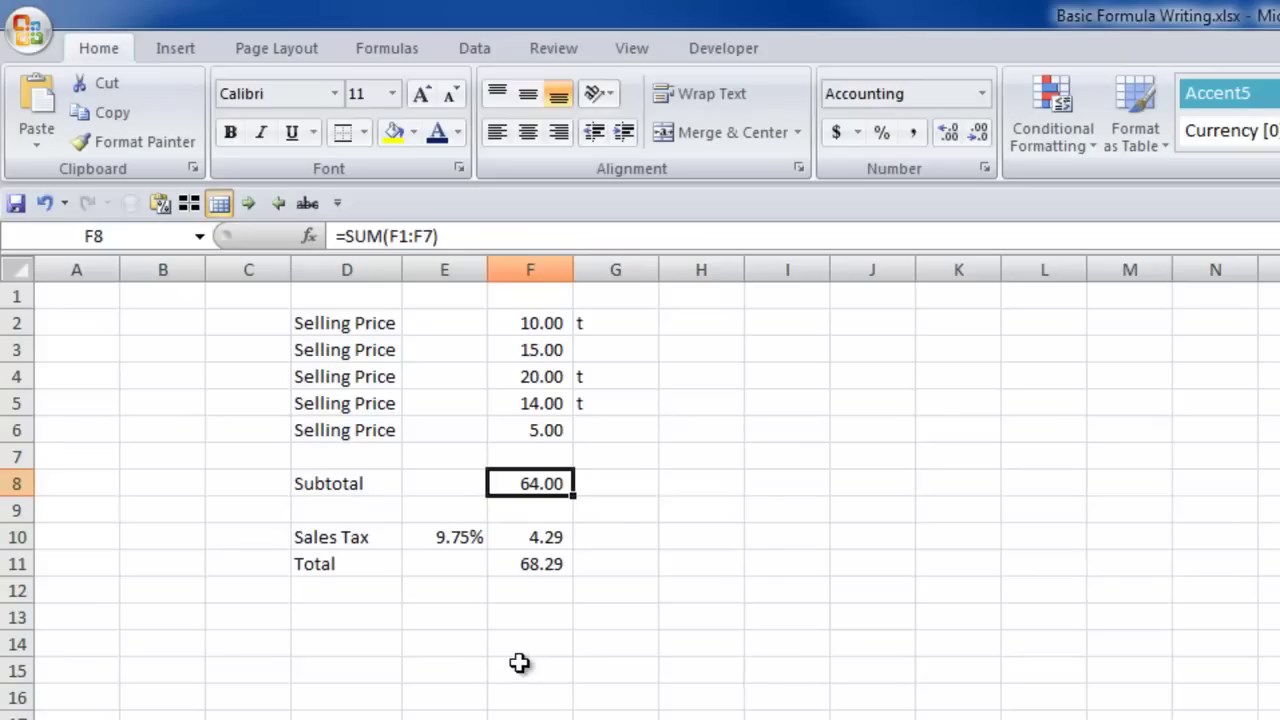
{"action": "key", "text": "Down"}
{"action": "key", "text": "Down"}
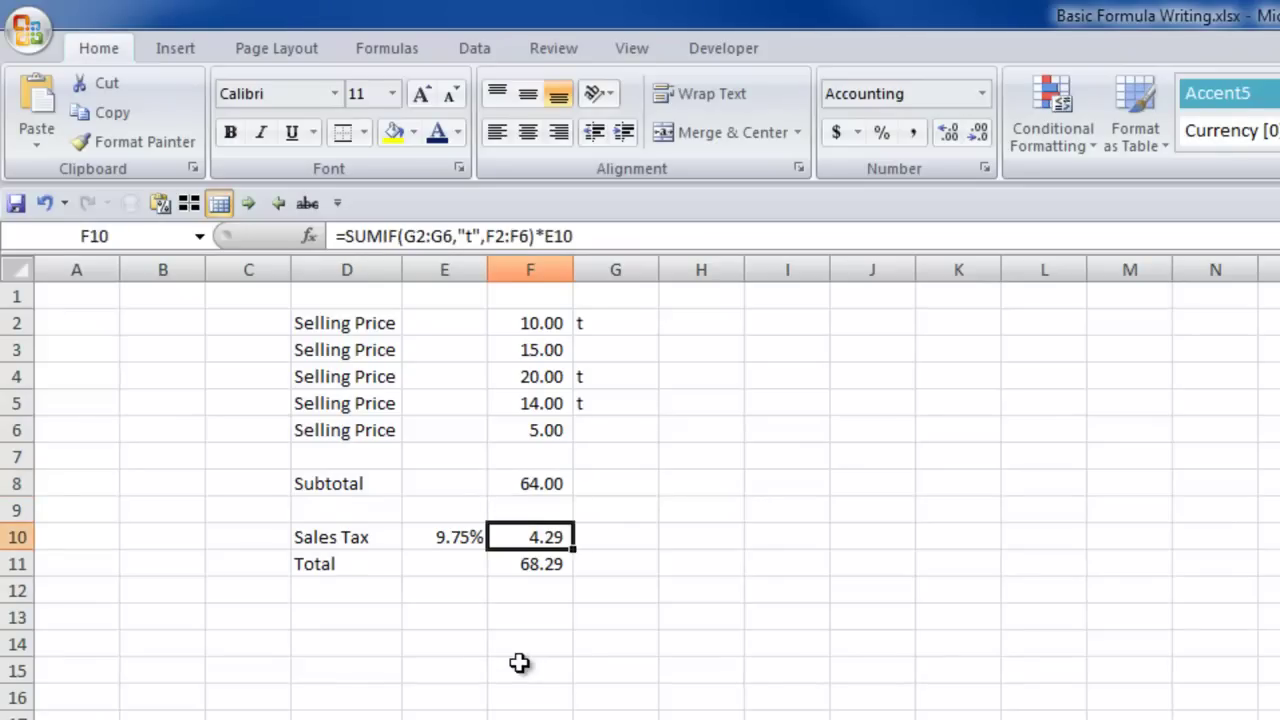
{"action": "key", "text": "Up"}
{"action": "key", "text": "Up"}
{"action": "key", "text": "Up"}
{"action": "key", "text": "Up"}
{"action": "key", "text": "Up"}
{"action": "key", "text": "Right"}
{"action": "key", "text": "Up"}
{"action": "key", "text": "Up"}
{"action": "key", "text": "Up"}
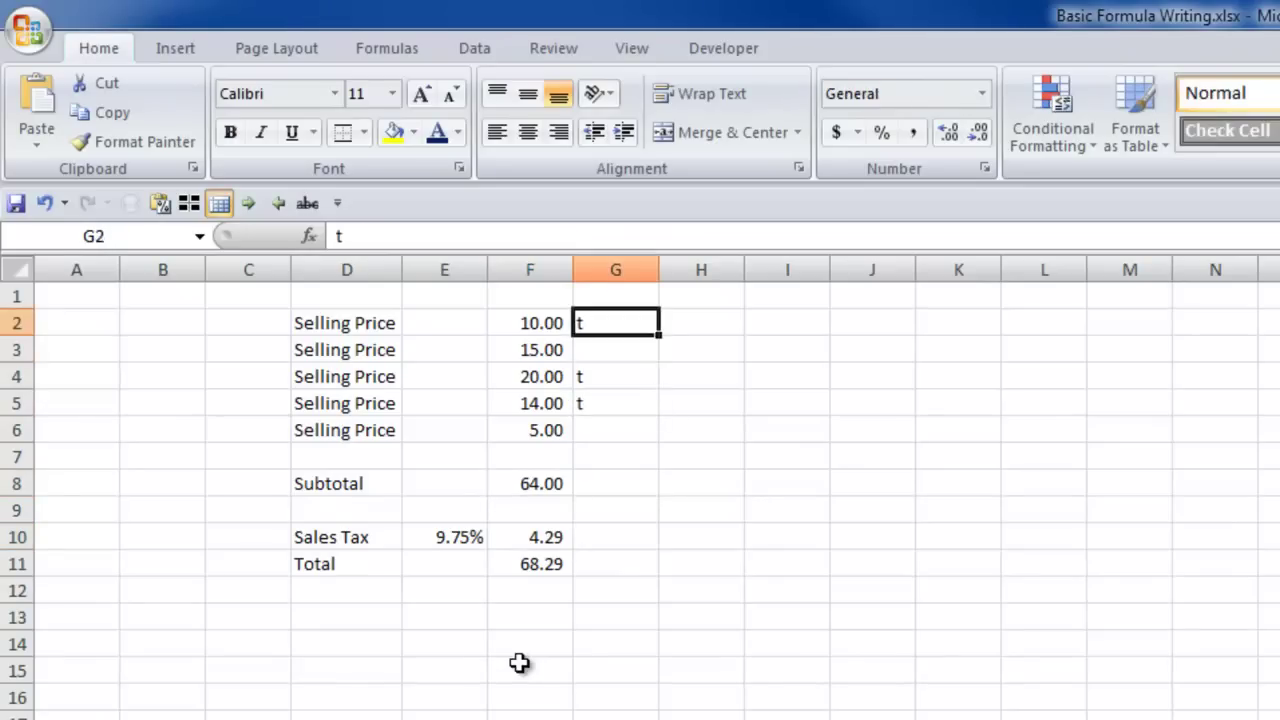
{"action": "key", "text": "Down"}
{"action": "key", "text": "Down"}
{"action": "key", "text": "Down"}
{"action": "key", "text": "Down"}
{"action": "key", "text": "Left"}
{"action": "key", "text": "Down"}
{"action": "key", "text": "Down"}
{"action": "key", "text": "Down"}
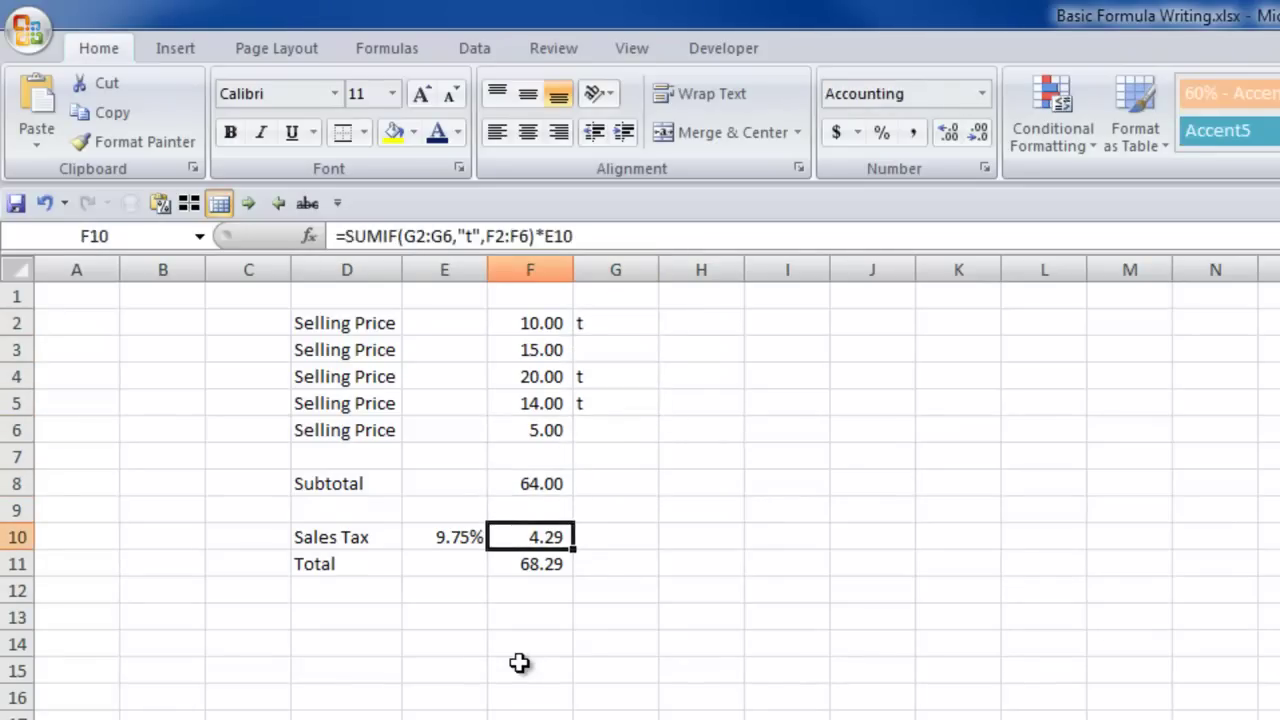